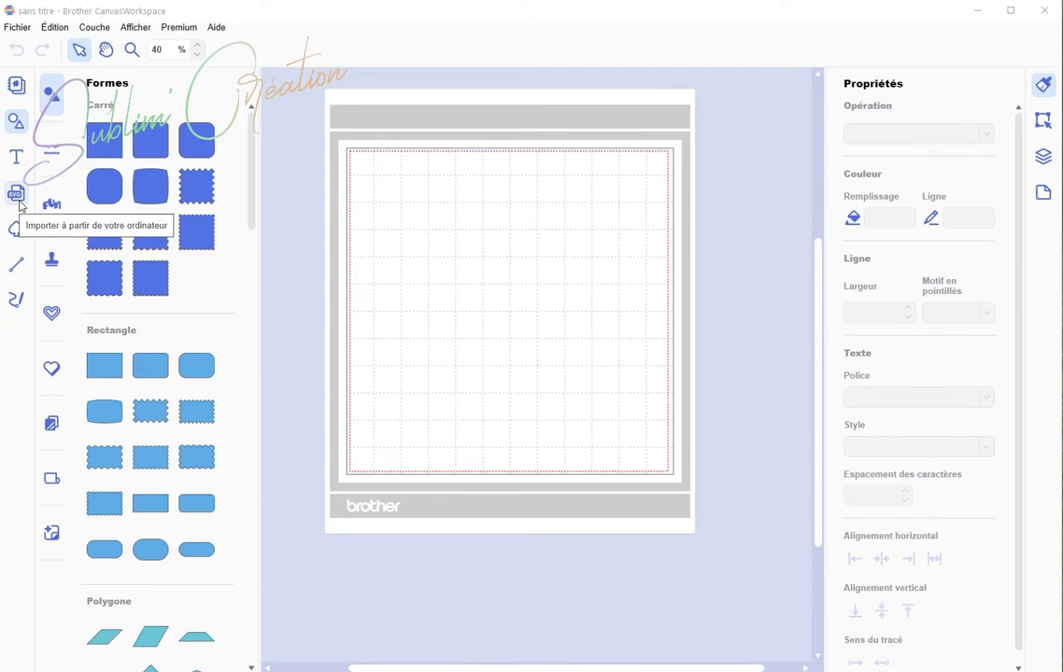
Import the file Poinsettia.svg from the FLEURS FEUILLES folder onto the mat
{"action": "left_click", "coordinate": [19, 202]}
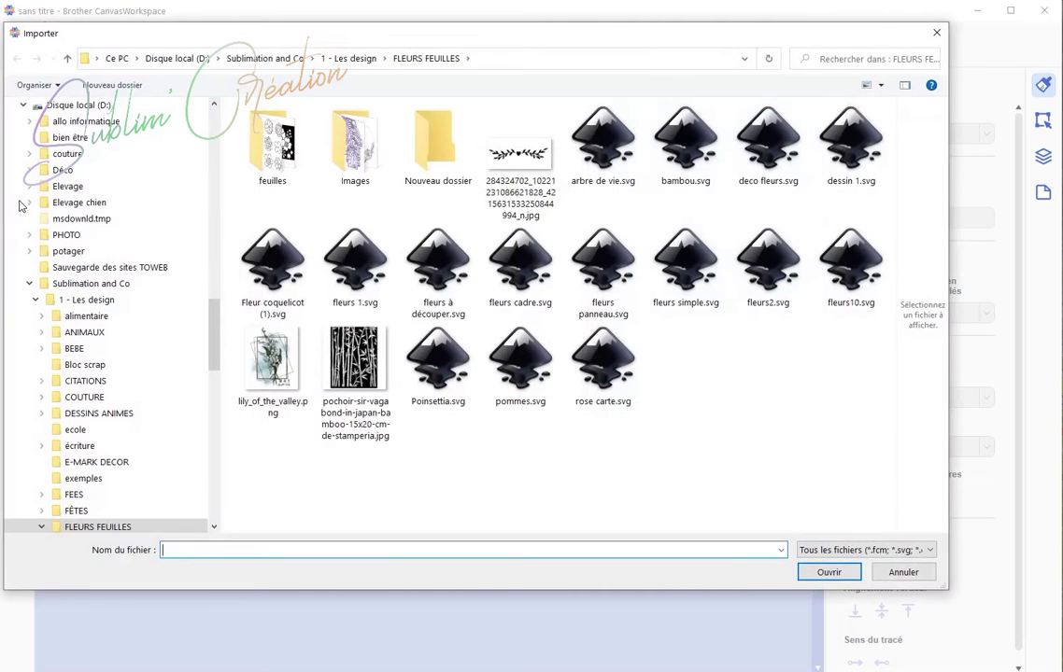
{"action": "left_click", "coordinate": [435, 372]}
{"action": "left_click", "coordinate": [830, 572]}
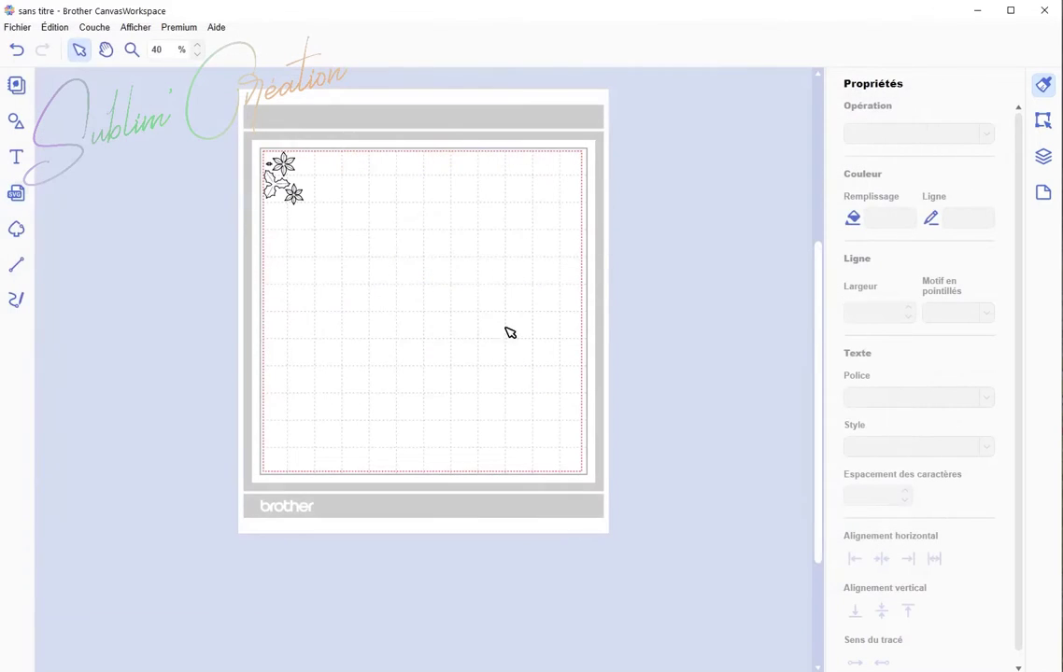
Scale up the imported poinsettia design proportionally until it fills most of the cutting area, keeping it inside the dotted boundary
{"action": "left_click_drag", "start_coordinate": [170, 90], "coordinate": [354, 262]}
{"action": "left_click_drag", "start_coordinate": [306, 206], "coordinate": [515, 427]}
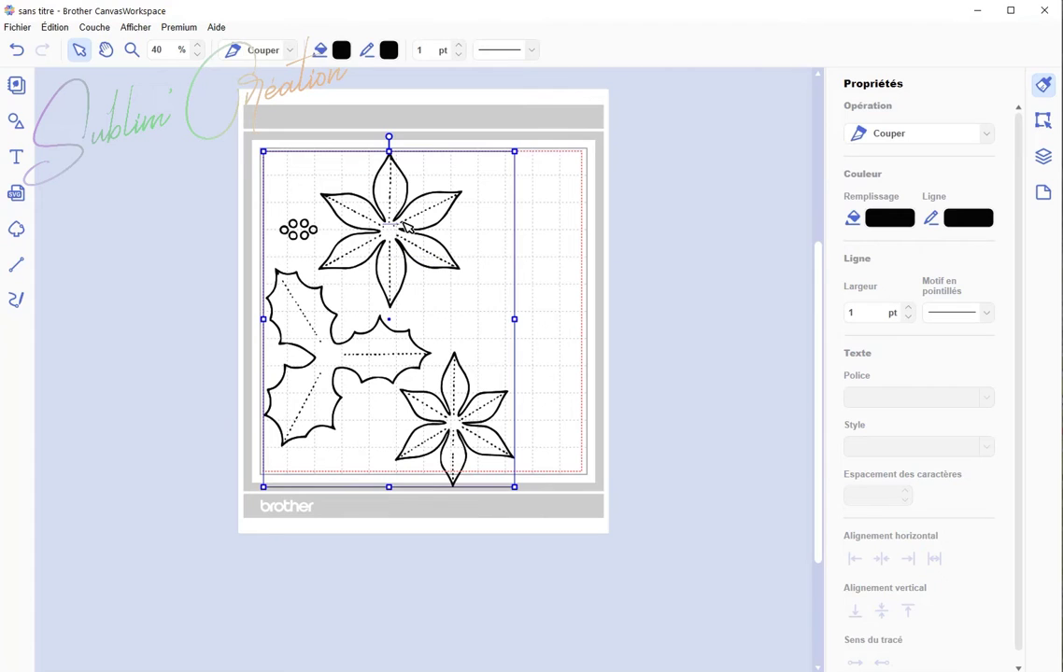
{"action": "left_click", "coordinate": [559, 237]}
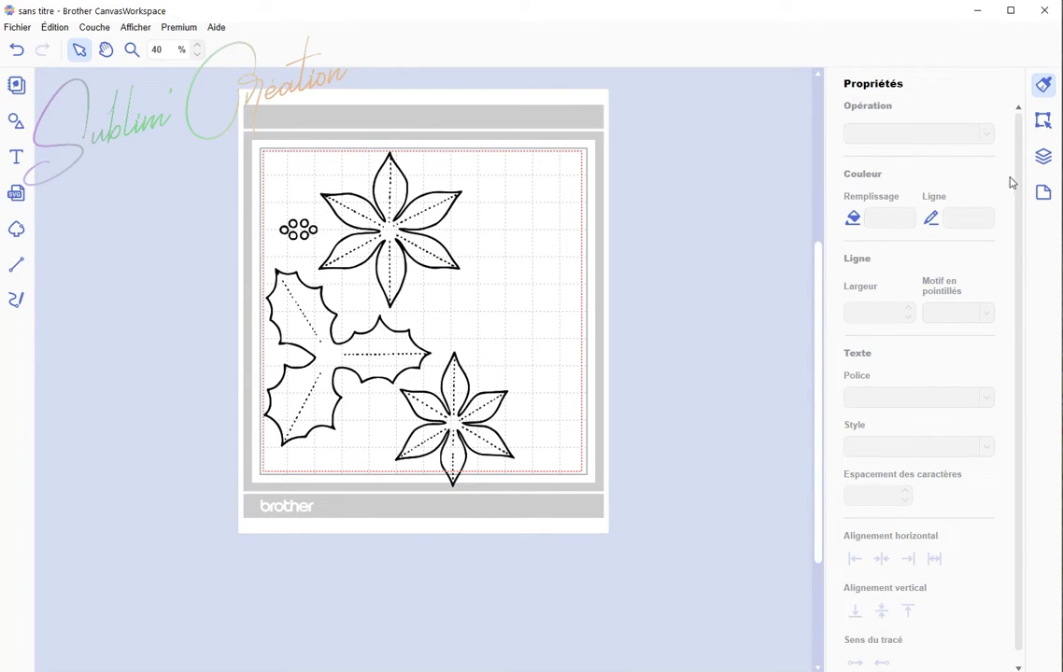
{"action": "left_click", "coordinate": [1043, 156]}
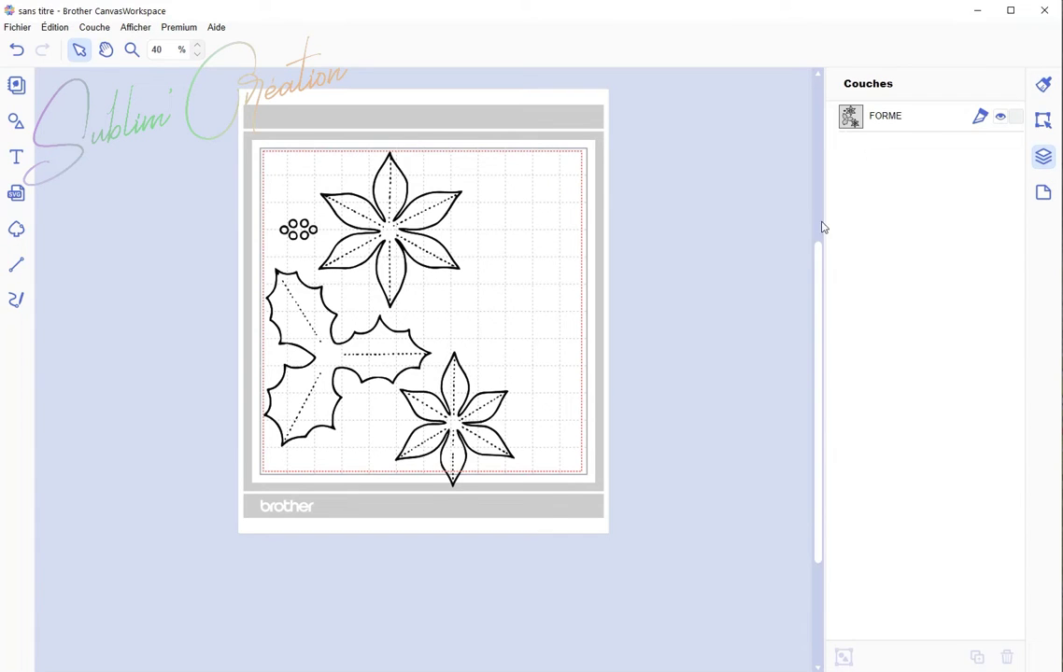
{"action": "left_click", "coordinate": [468, 469]}
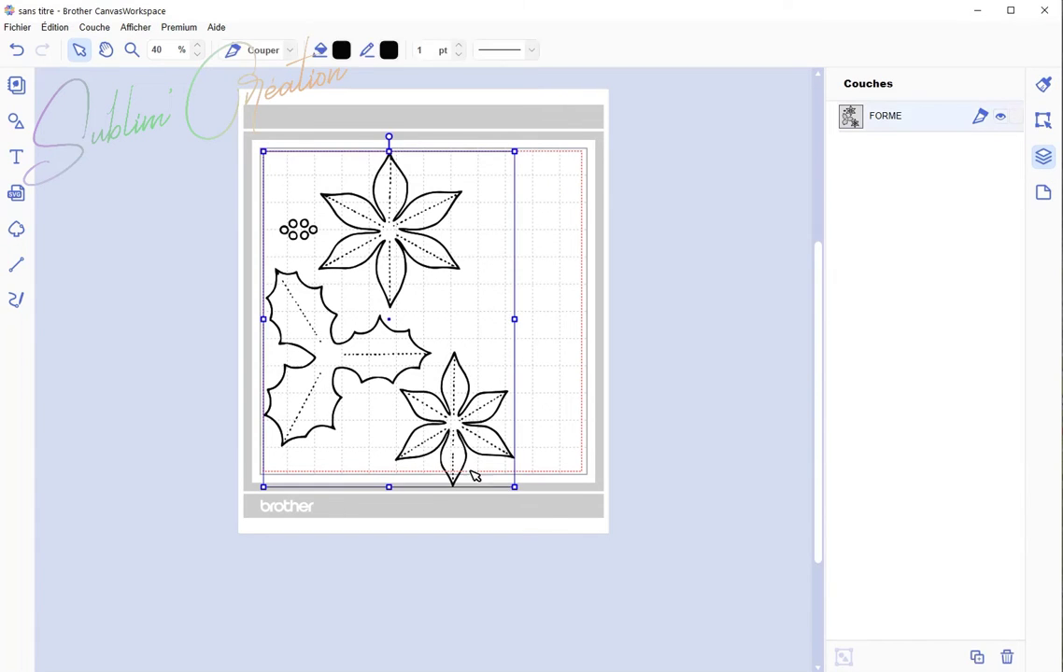
{"action": "left_click_drag", "start_coordinate": [514, 486], "coordinate": [482, 442]}
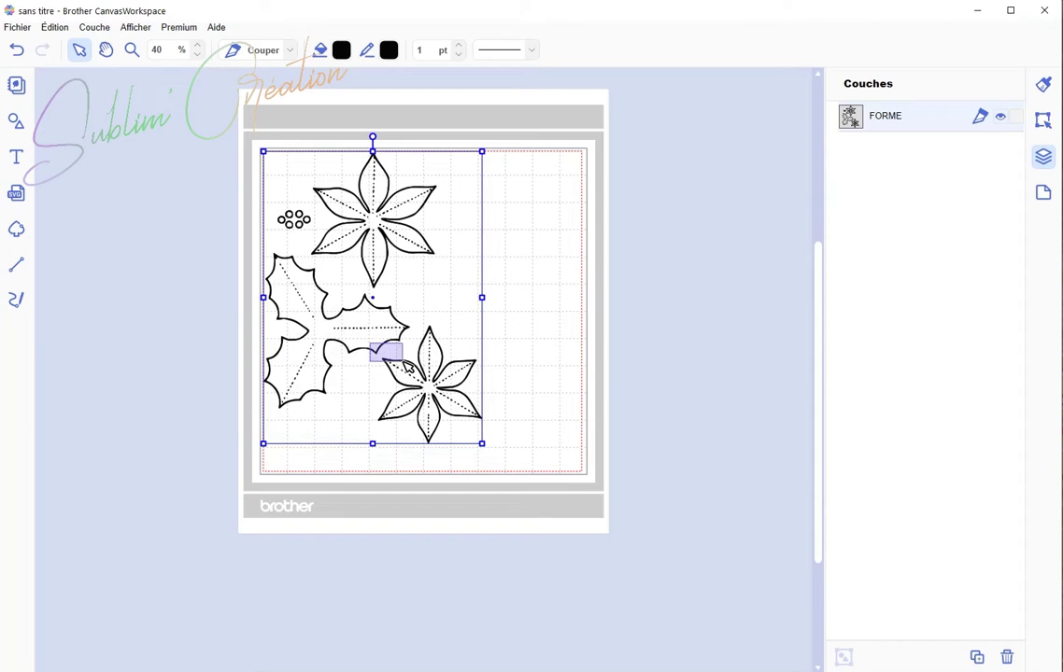
{"action": "left_click", "coordinate": [345, 258]}
{"action": "left_click", "coordinate": [345, 258]}
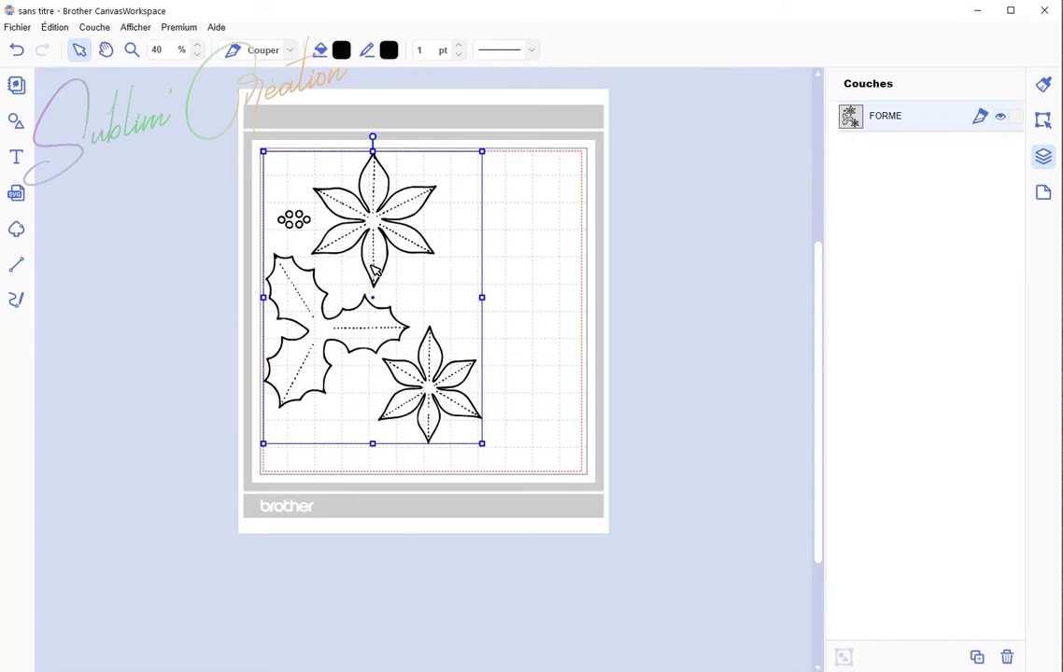
Add a plain square shape and stretch it into a rectangle that encloses the whole poinsettia design
{"action": "left_click", "coordinate": [16, 124]}
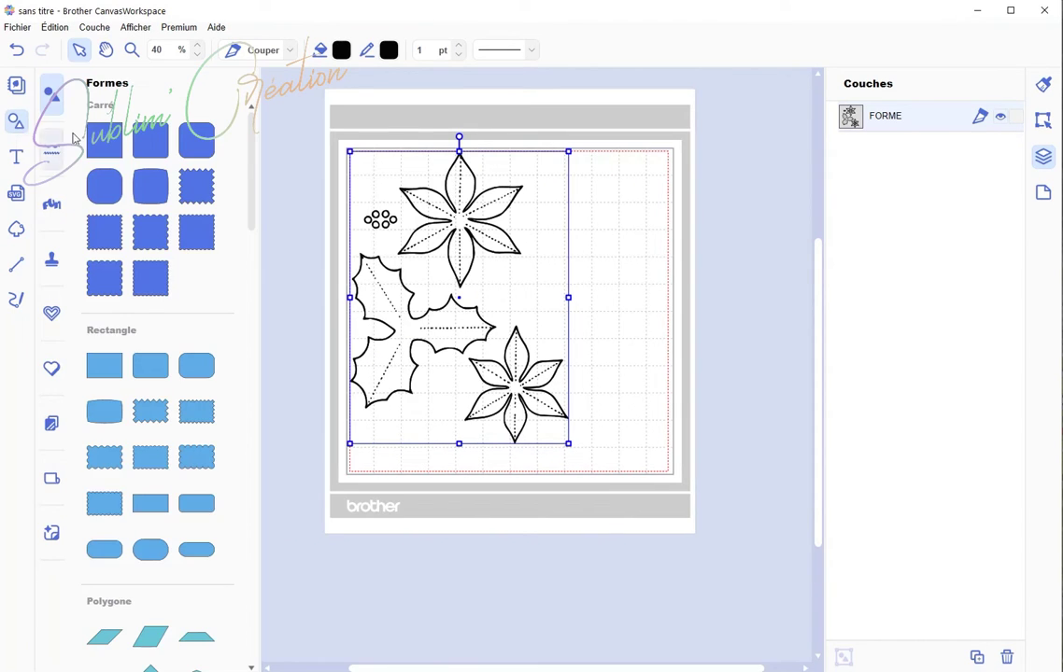
{"action": "left_click", "coordinate": [104, 140]}
{"action": "left_click_drag", "start_coordinate": [457, 204], "coordinate": [571, 204]}
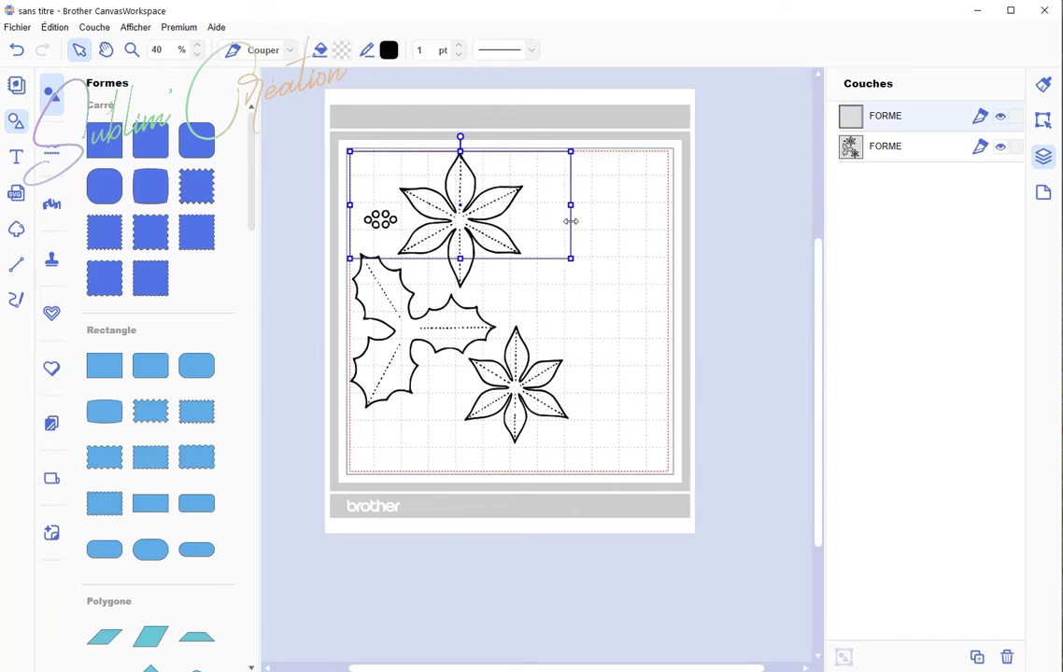
{"action": "left_click_drag", "start_coordinate": [350, 206], "coordinate": [327, 205]}
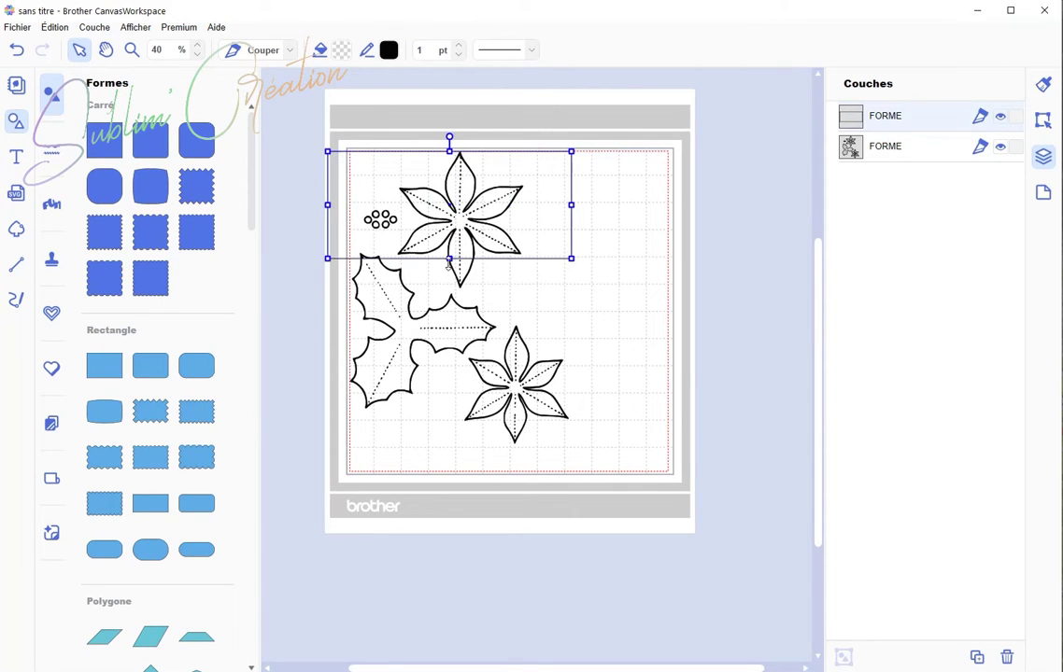
{"action": "left_click_drag", "start_coordinate": [449, 259], "coordinate": [449, 503]}
{"action": "left_click_drag", "start_coordinate": [570, 328], "coordinate": [590, 339]}
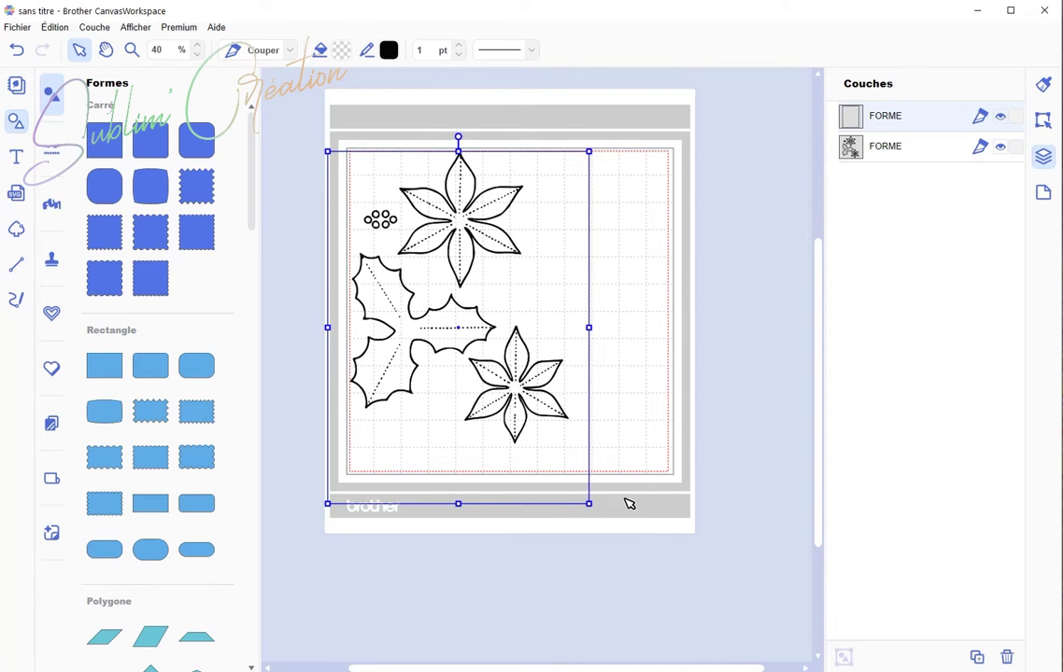
Select the rectangle together with the poinsettia design and divide the overlapping shapes into separate pieces
{"action": "left_click_drag", "start_coordinate": [636, 120], "coordinate": [288, 561]}
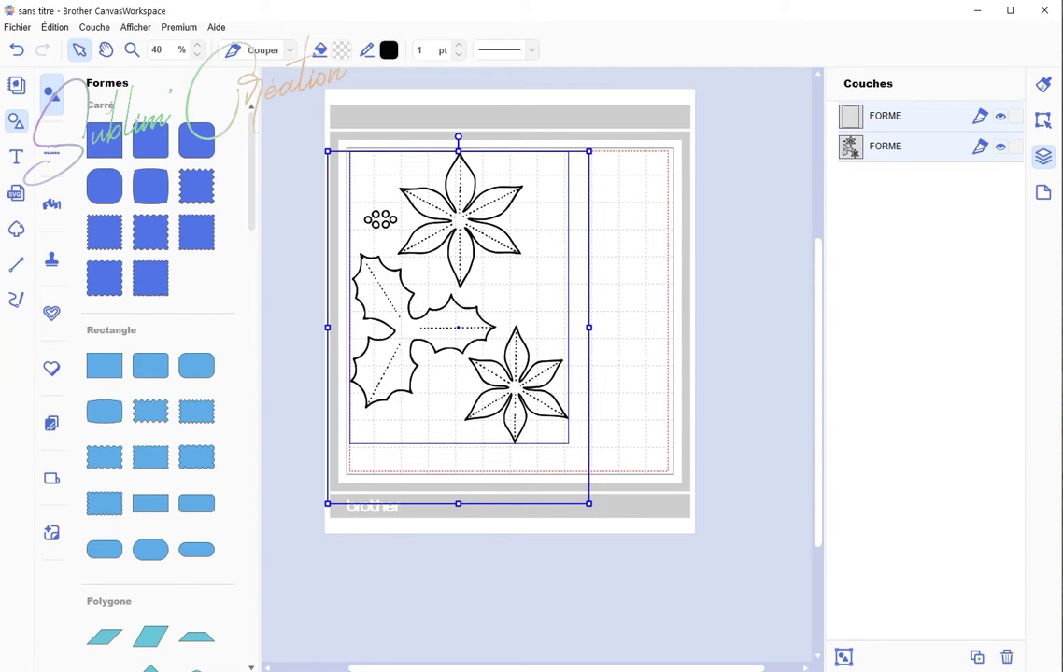
{"action": "left_click", "coordinate": [1042, 120]}
{"action": "scroll", "coordinate": [929, 540], "scroll_direction": "down", "scroll_amount": 3}
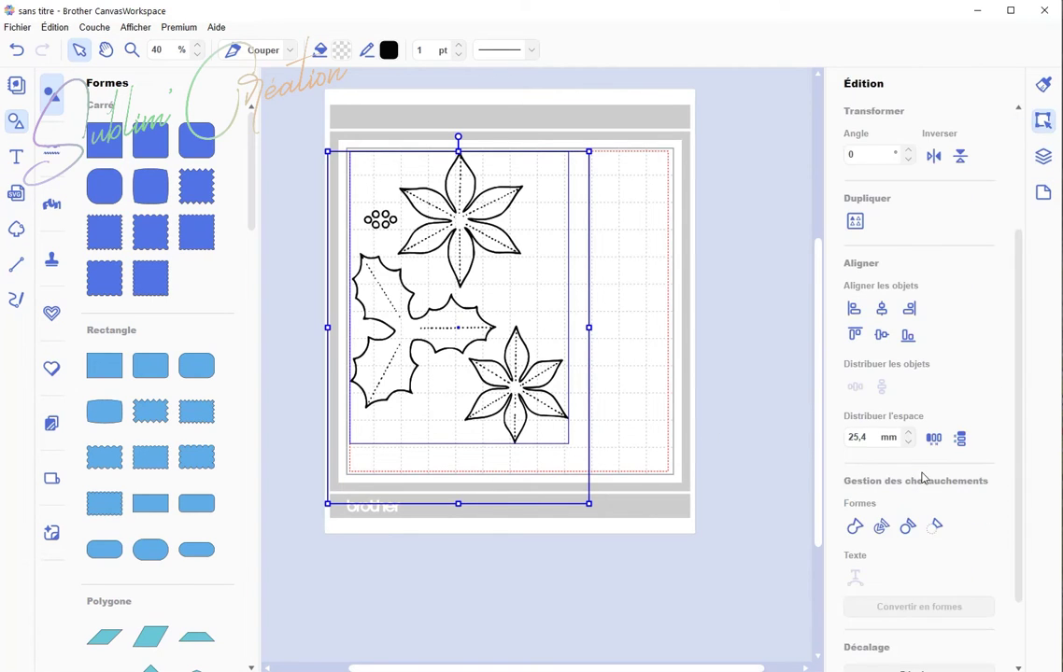
{"action": "left_click", "coordinate": [881, 529]}
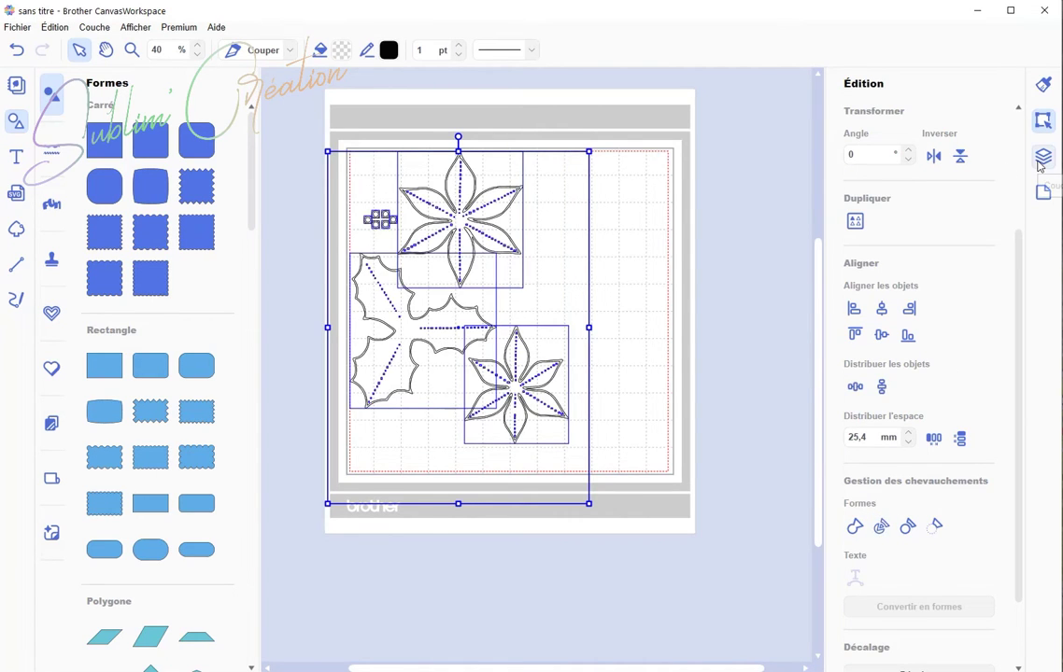
Show the layer list, pull the rectangular background piece away from the flowers and delete it
{"action": "left_click", "coordinate": [1036, 157]}
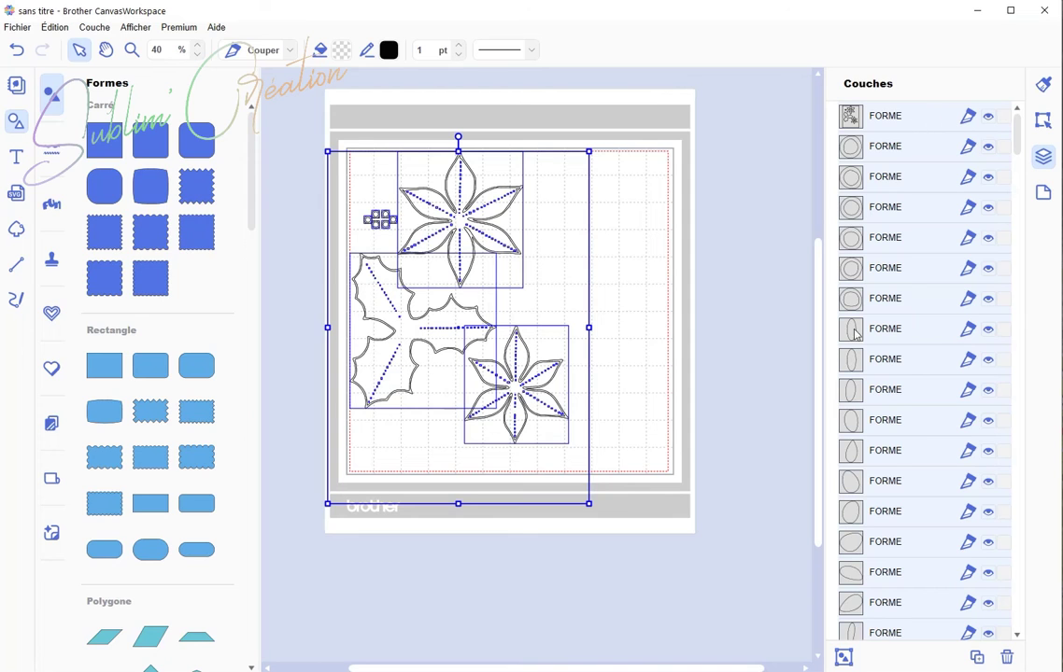
{"action": "left_click", "coordinate": [666, 378]}
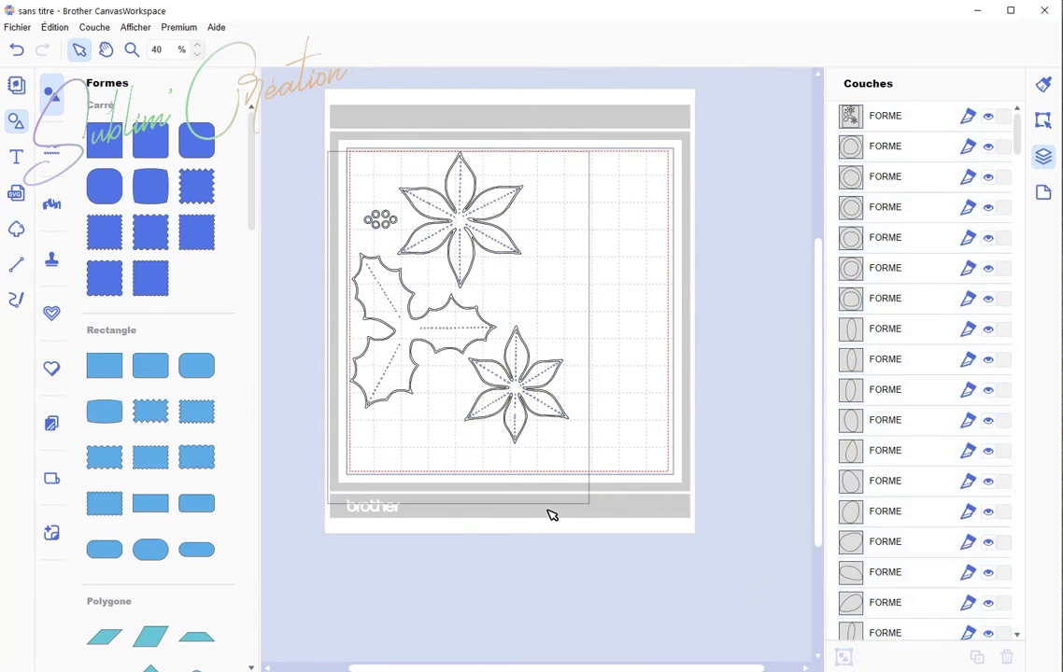
{"action": "left_click_drag", "start_coordinate": [546, 506], "coordinate": [674, 581]}
{"action": "left_click", "coordinate": [725, 225]}
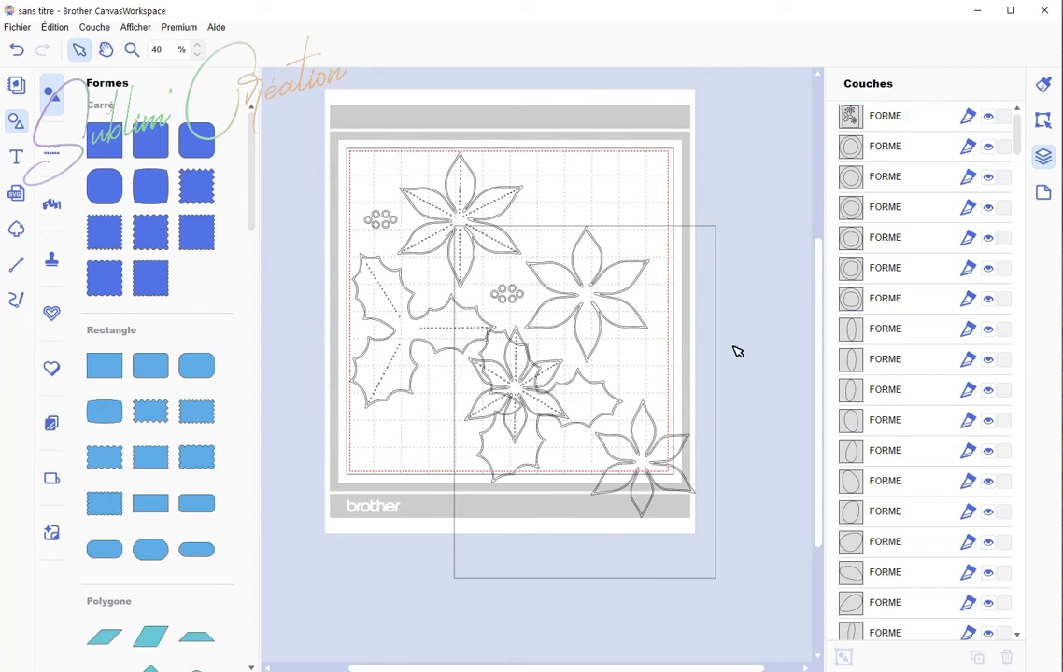
{"action": "left_click", "coordinate": [643, 441]}
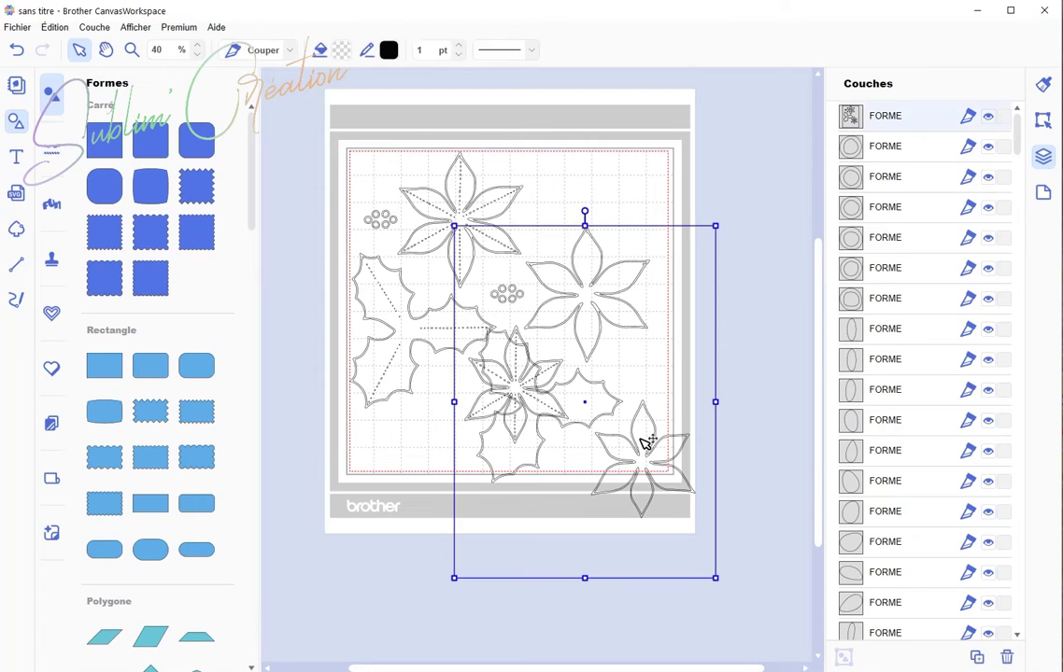
{"action": "key", "text": "Delete"}
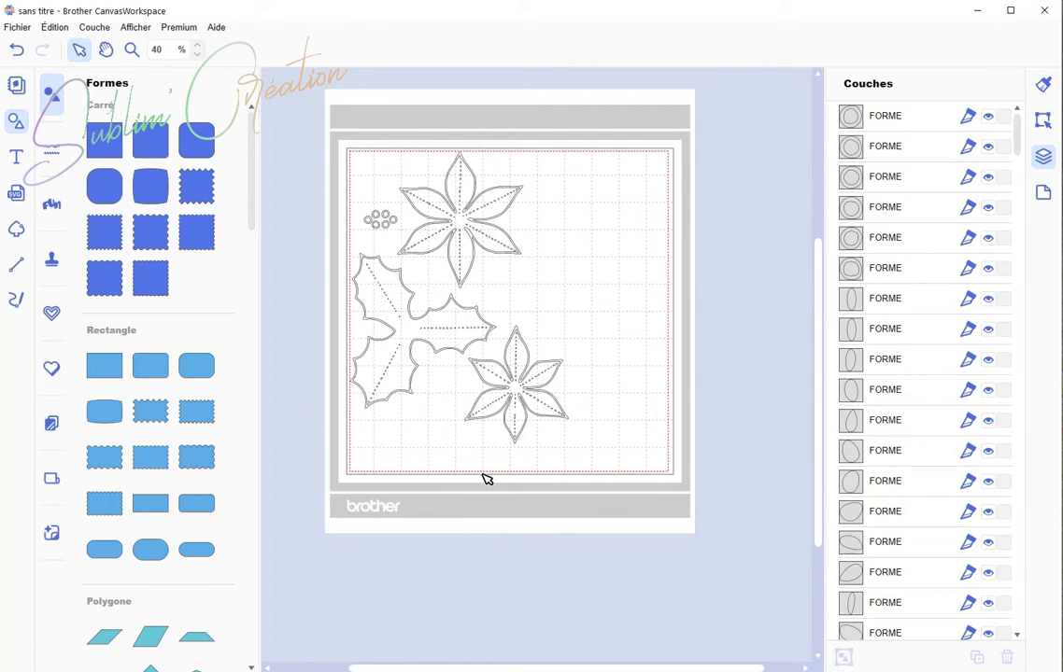
Examine the divided pieces up close, including the double outline and path points of a small berry circle
{"action": "scroll", "coordinate": [435, 330], "scroll_direction": "up", "scroll_amount": 5}
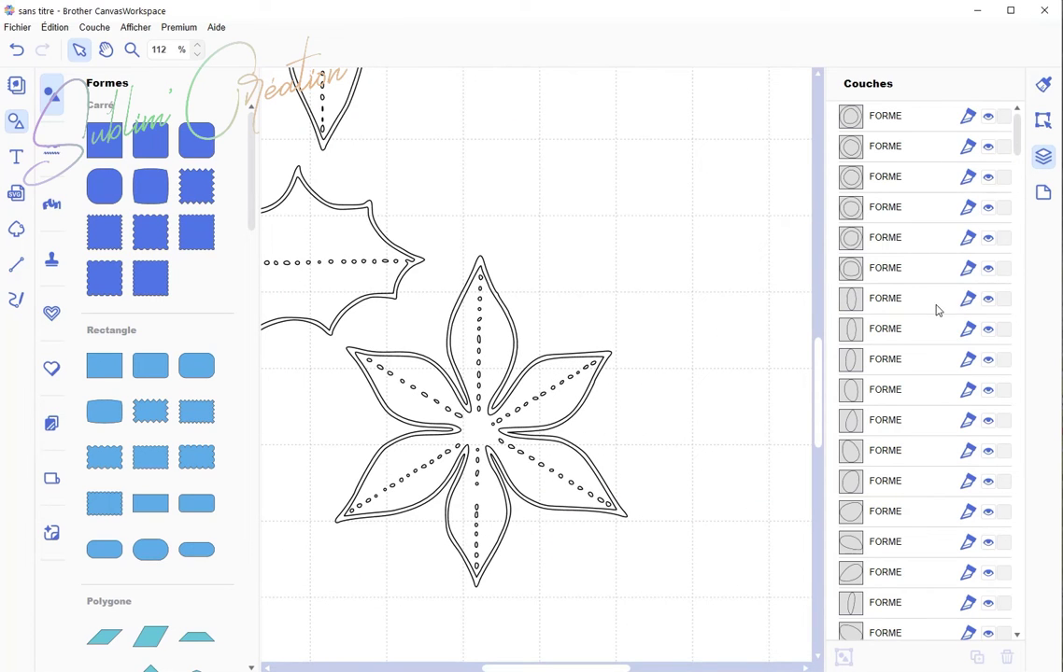
{"action": "left_click", "coordinate": [899, 128]}
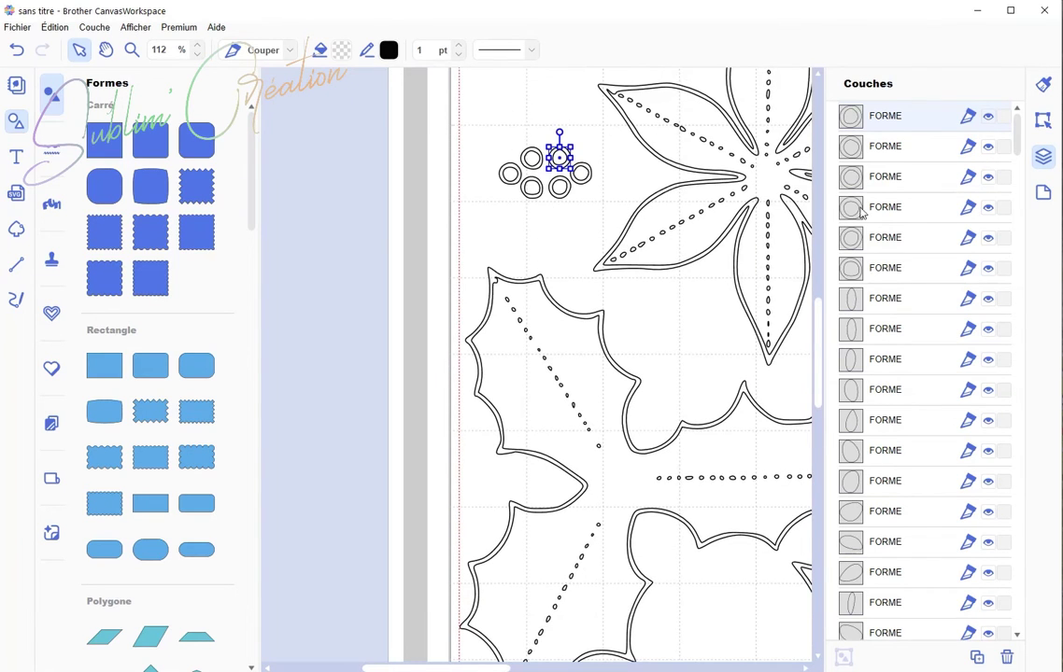
{"action": "left_click_drag", "start_coordinate": [483, 668], "coordinate": [510, 557]}
{"action": "scroll", "coordinate": [522, 466], "scroll_direction": "up", "scroll_amount": 4}
{"action": "scroll", "coordinate": [523, 392], "scroll_direction": "up", "scroll_amount": 2}
{"action": "scroll", "coordinate": [537, 401], "scroll_direction": "down", "scroll_amount": 2}
{"action": "scroll", "coordinate": [541, 406], "scroll_direction": "up", "scroll_amount": 3}
{"action": "scroll", "coordinate": [538, 373], "scroll_direction": "up", "scroll_amount": 4}
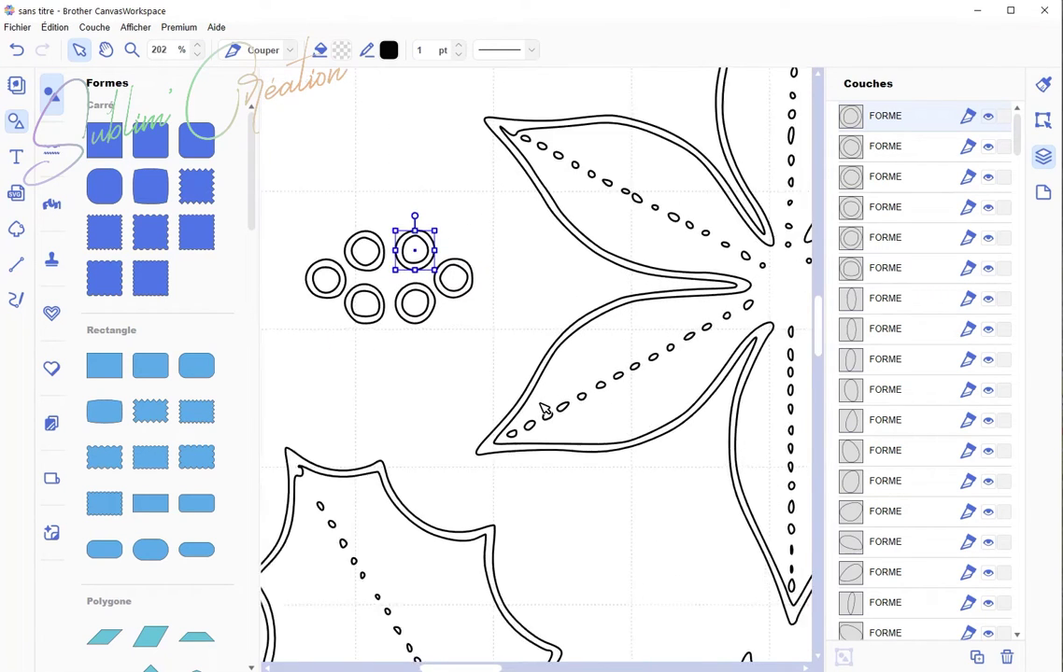
{"action": "double_click", "coordinate": [380, 213]}
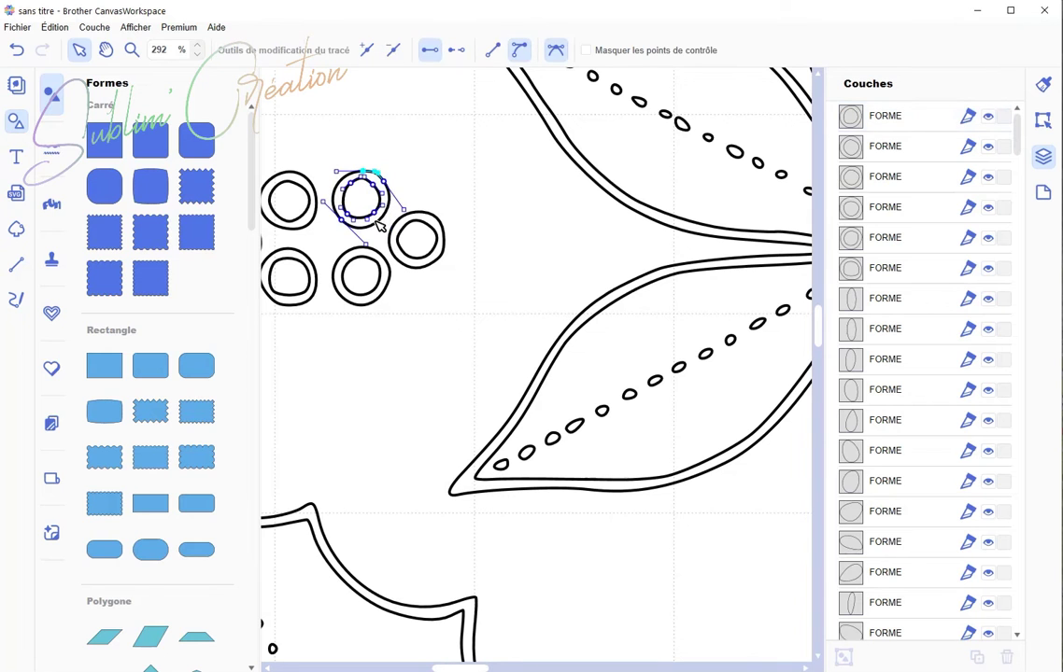
{"action": "scroll", "coordinate": [444, 321], "scroll_direction": "down", "scroll_amount": 10}
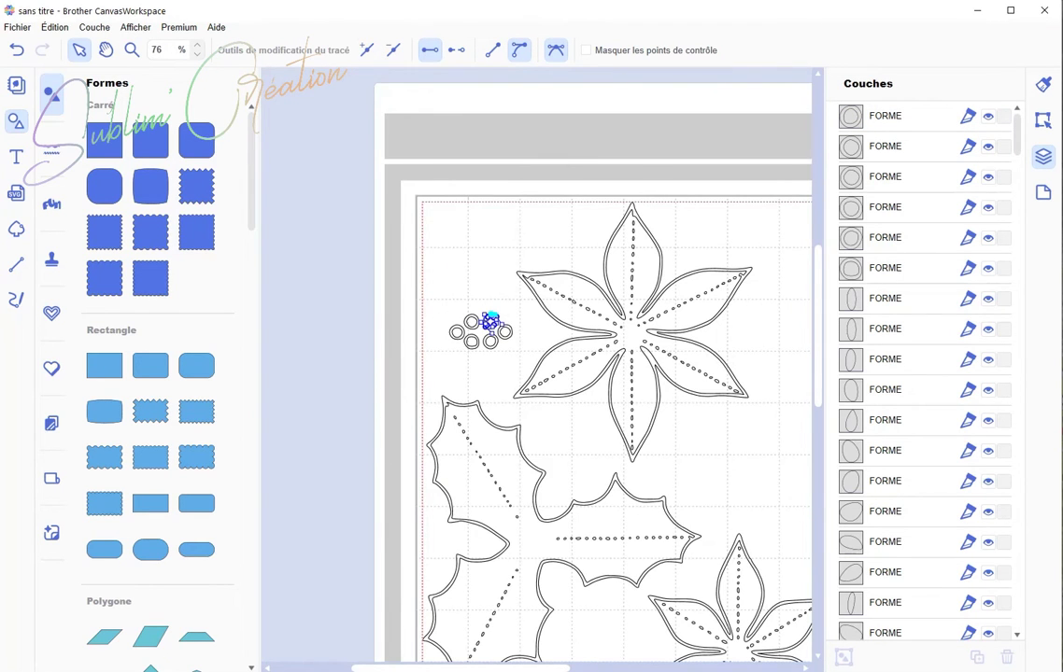
{"action": "scroll", "coordinate": [638, 373], "scroll_direction": "down", "scroll_amount": 4}
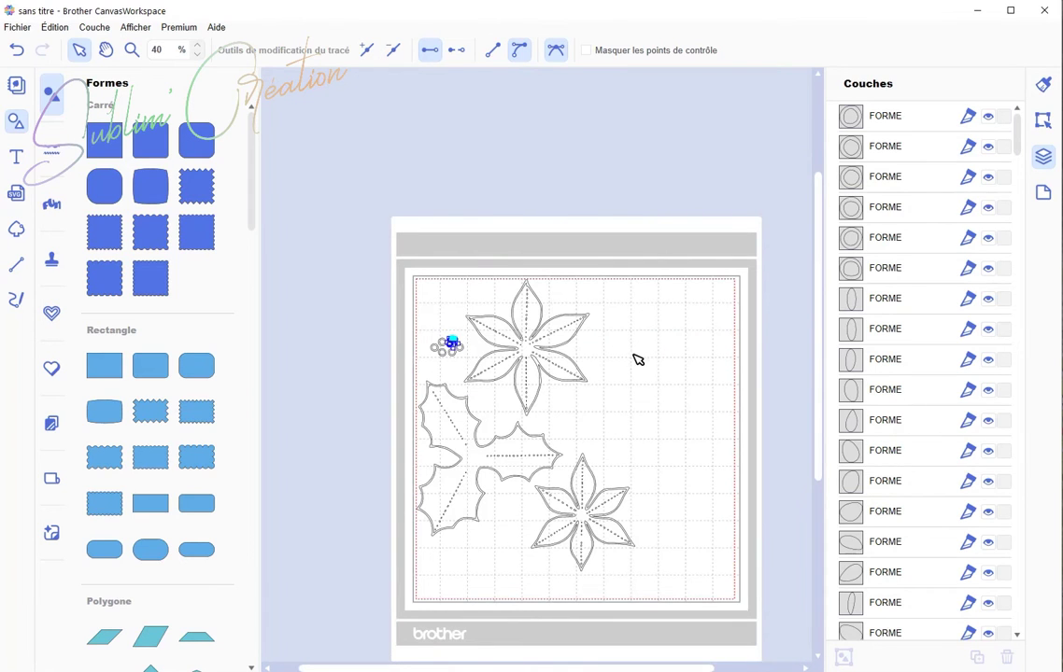
{"action": "scroll", "coordinate": [821, 330], "scroll_direction": "down", "scroll_amount": 3}
{"action": "key", "text": "Escape"}
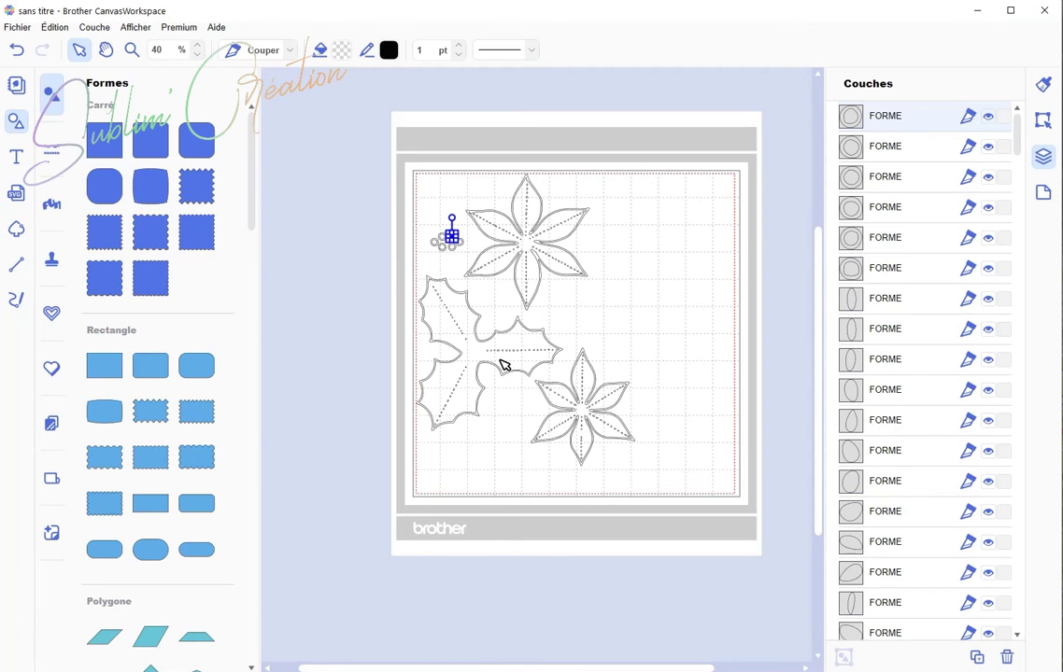
Delete all the small dot shapes that form the dotted veins of the large upper flower
{"action": "left_click", "coordinate": [892, 301]}
{"action": "scroll", "coordinate": [892, 301], "scroll_direction": "down", "scroll_amount": 5}
{"action": "scroll", "coordinate": [892, 408], "scroll_direction": "up", "scroll_amount": 3}
{"action": "left_click", "coordinate": [893, 299]}
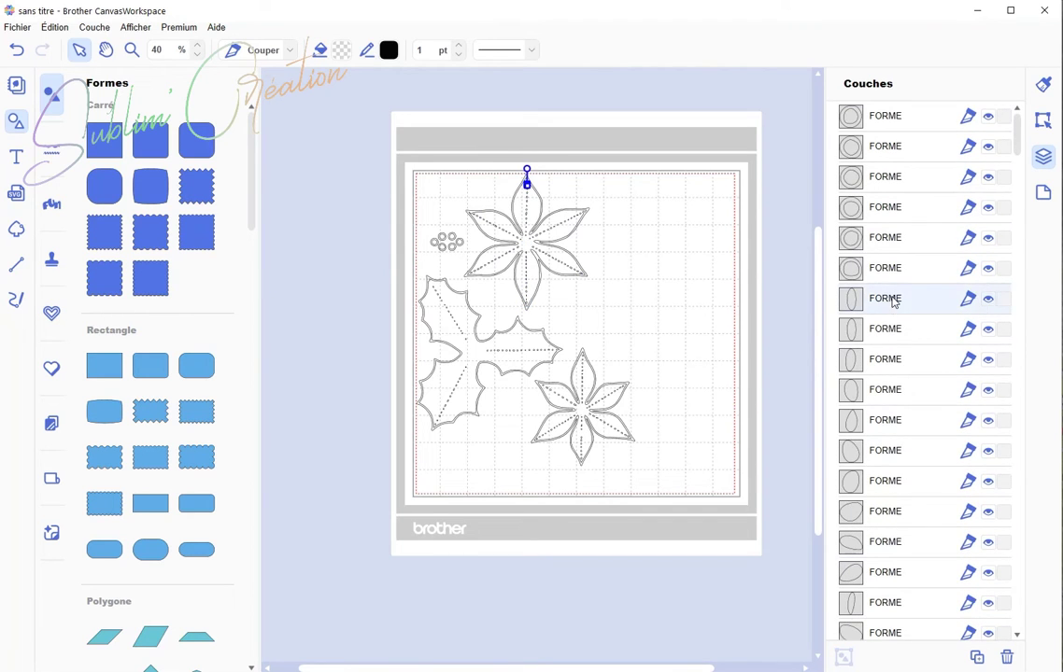
{"action": "scroll", "coordinate": [892, 301], "scroll_direction": "down", "scroll_amount": 6}
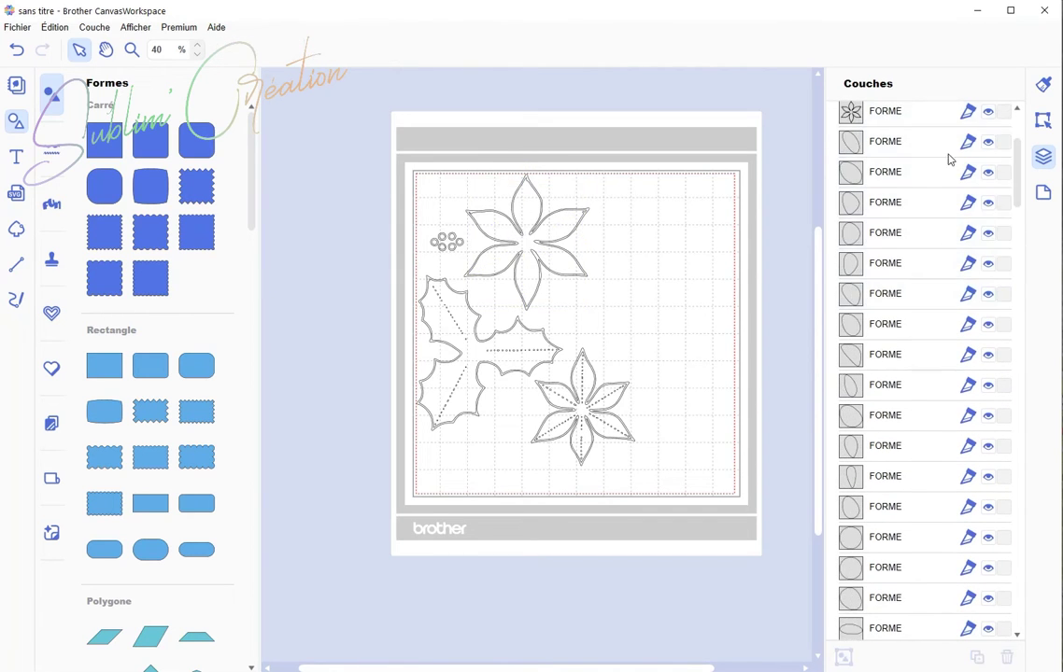
Select the whole run of small dot layers belonging to the holly leaves' dotted veins and delete them
{"action": "scroll", "coordinate": [948, 160], "scroll_direction": "up", "scroll_amount": 1}
{"action": "left_click", "coordinate": [937, 231]}
{"action": "scroll", "coordinate": [937, 183], "scroll_direction": "down", "scroll_amount": 12}
{"action": "left_click", "coordinate": [913, 342], "text": "shift"}
{"action": "key", "text": "Delete"}
Select the run of small dot layers making up the smaller lower flower's dotted veins and delete them
{"action": "scroll", "coordinate": [895, 196], "scroll_direction": "up", "scroll_amount": 12}
{"action": "left_click", "coordinate": [891, 236]}
{"action": "scroll", "coordinate": [889, 282], "scroll_direction": "down", "scroll_amount": 7}
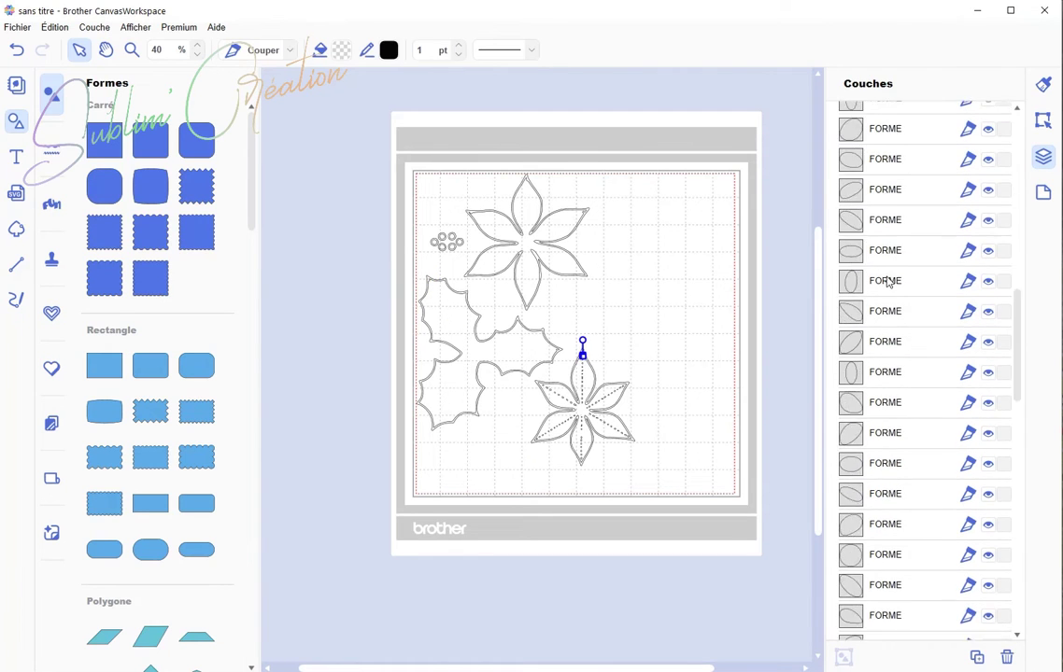
{"action": "left_click", "coordinate": [928, 593], "text": "shift"}
{"action": "key", "text": "Delete"}
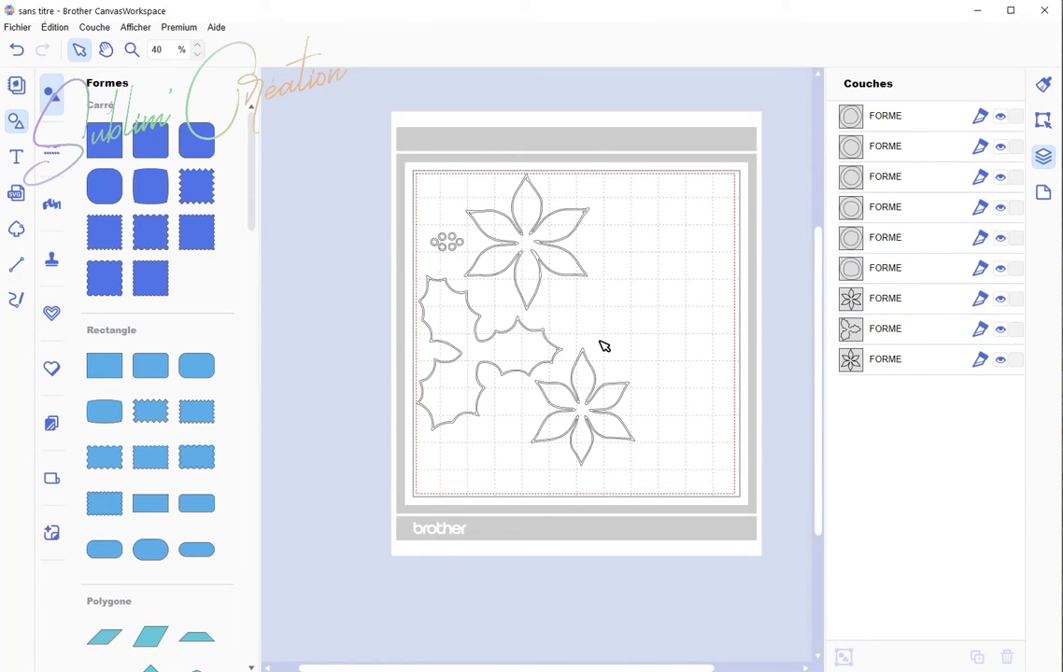
Export the cleaned shapes as the FCM file sans titre.fcm in the FLEURS FEUILLES folder
{"action": "left_click", "coordinate": [14, 28]}
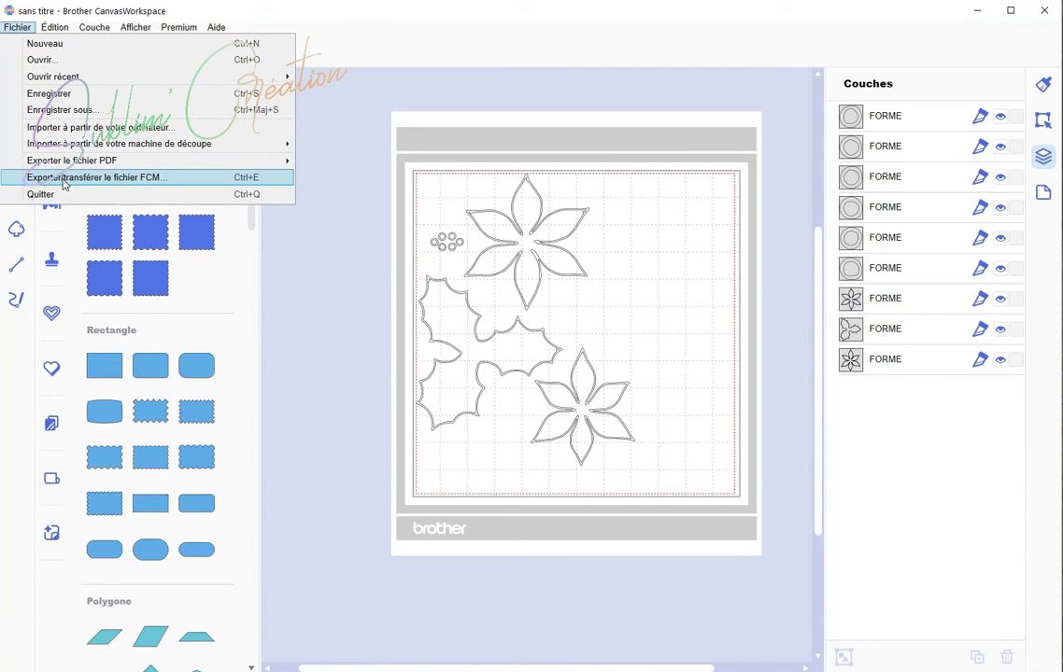
{"action": "left_click", "coordinate": [111, 177]}
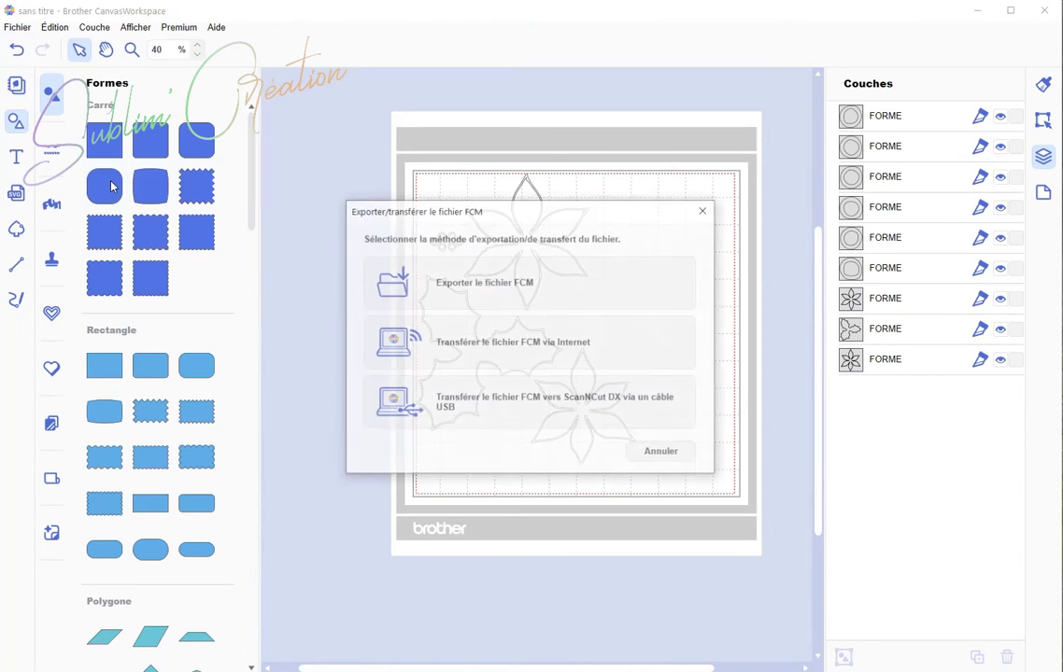
{"action": "left_click", "coordinate": [379, 261]}
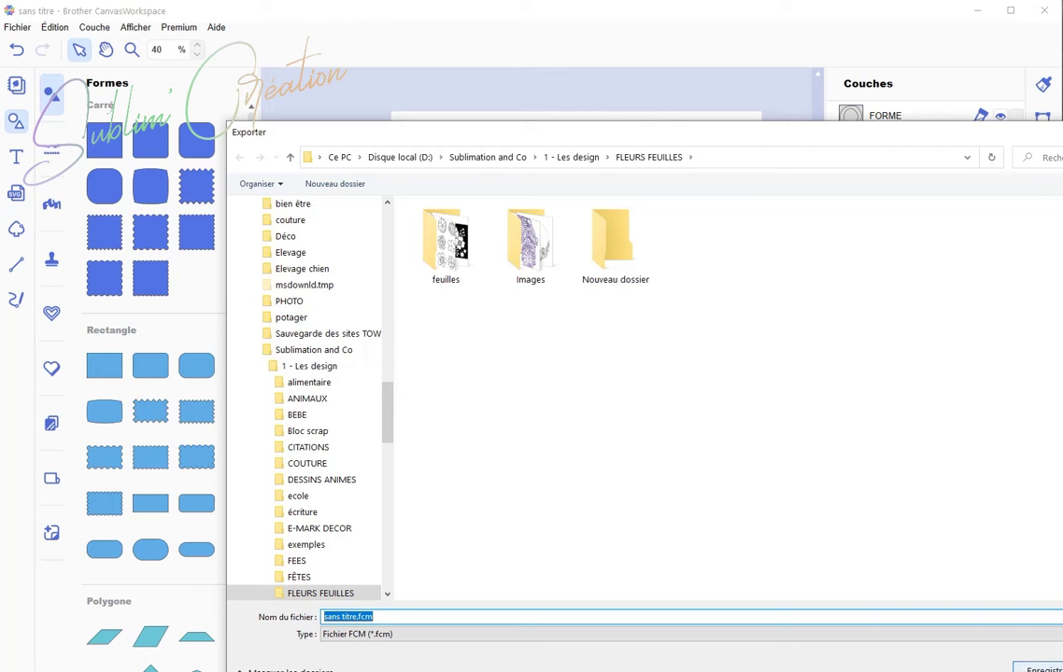
{"action": "left_click_drag", "start_coordinate": [684, 126], "coordinate": [570, 70]}
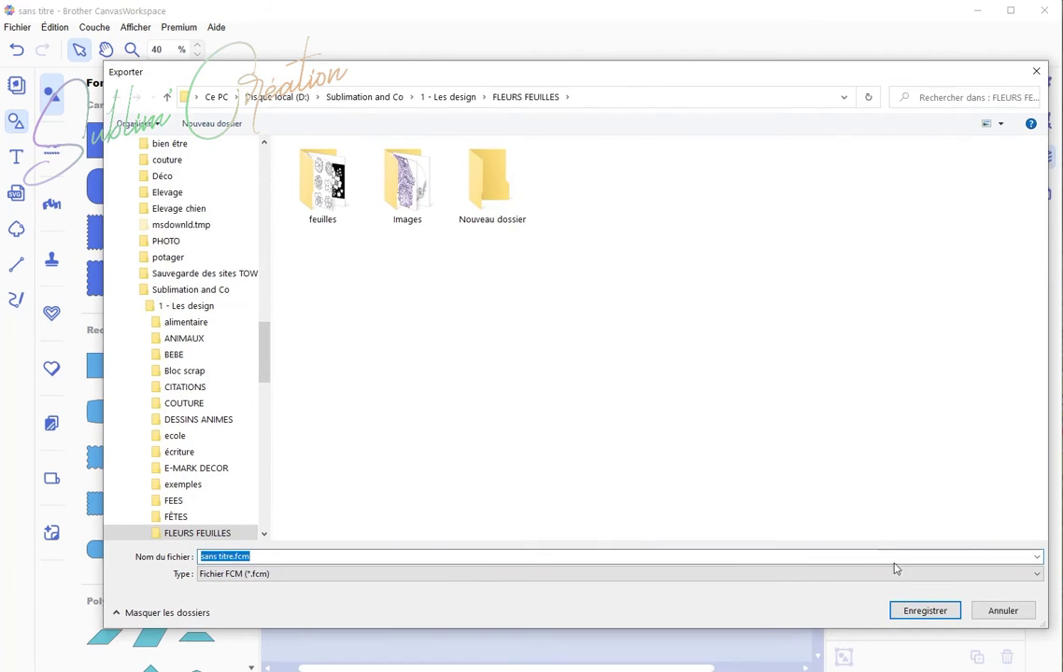
{"action": "left_click", "coordinate": [924, 611]}
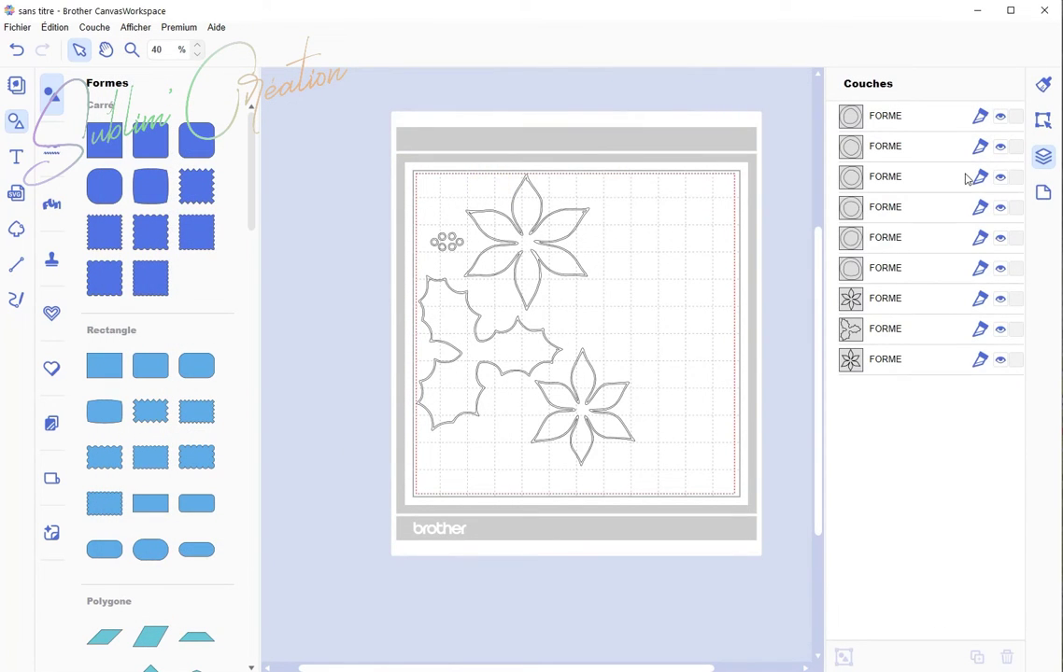
Start a new project without saving the changes, open sans titre.fcm from the FLEURS FEUILLES folder, and show its layers
{"action": "key", "text": "ctrl+n"}
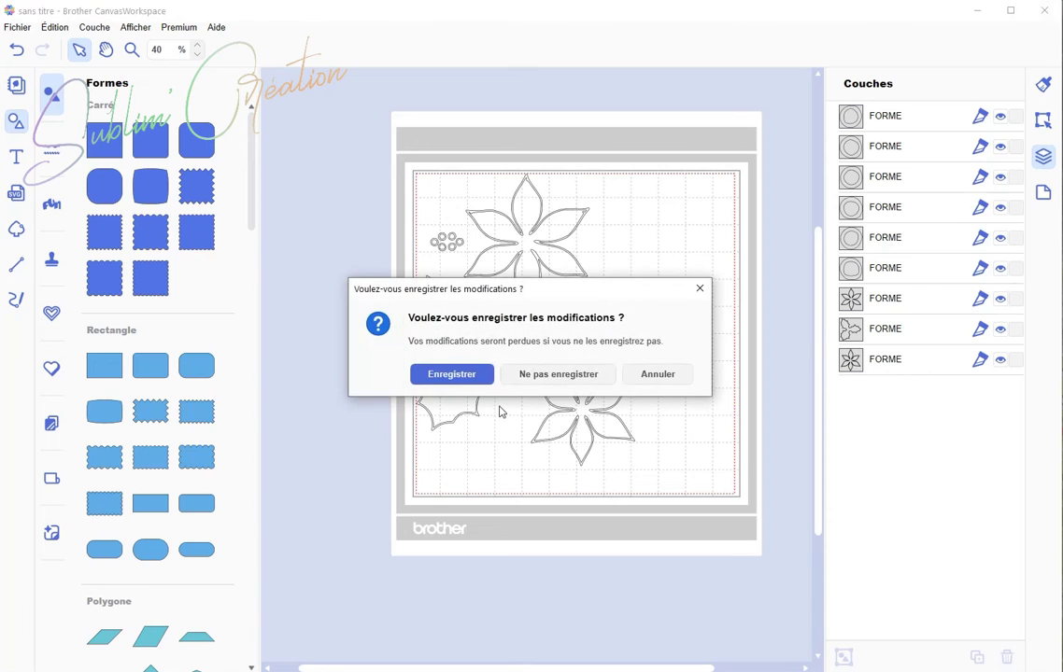
{"action": "left_click", "coordinate": [534, 375]}
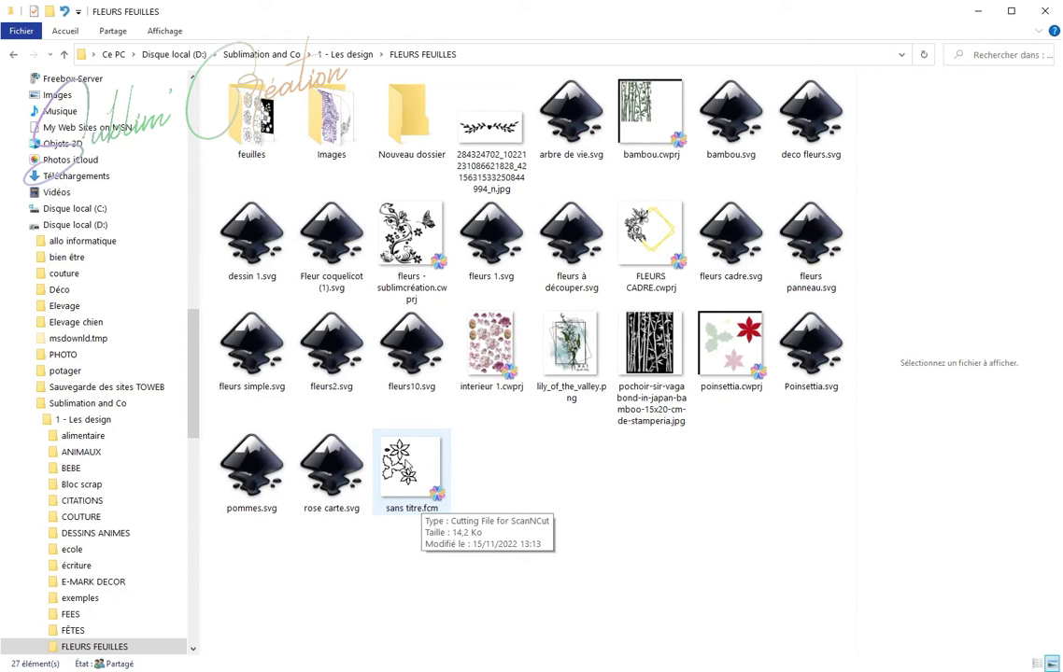
{"action": "double_click", "coordinate": [404, 467]}
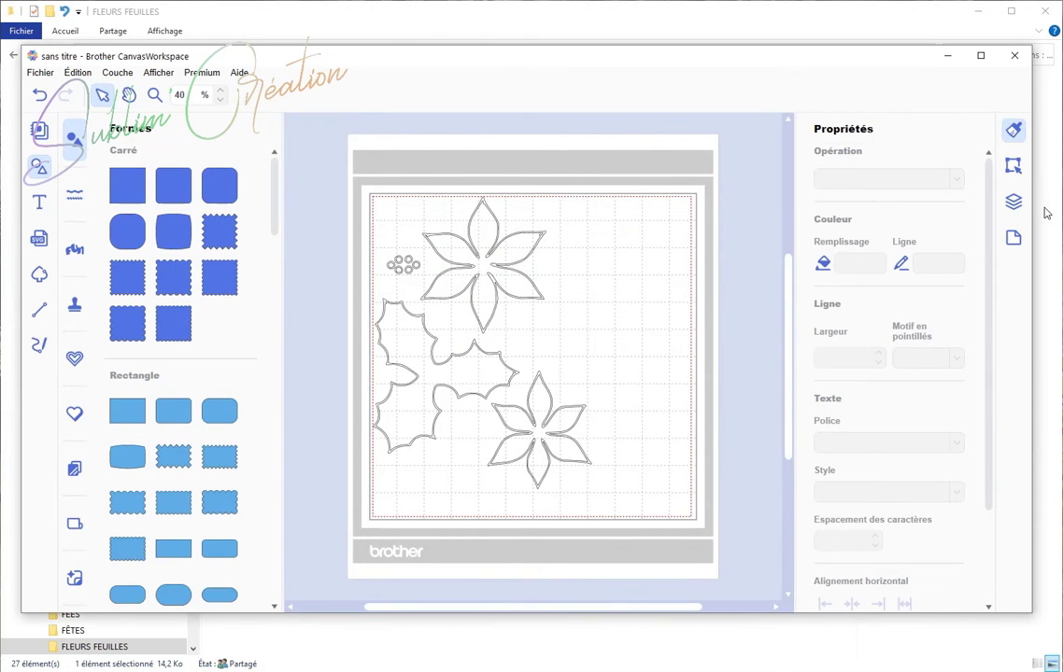
{"action": "left_click", "coordinate": [1014, 204]}
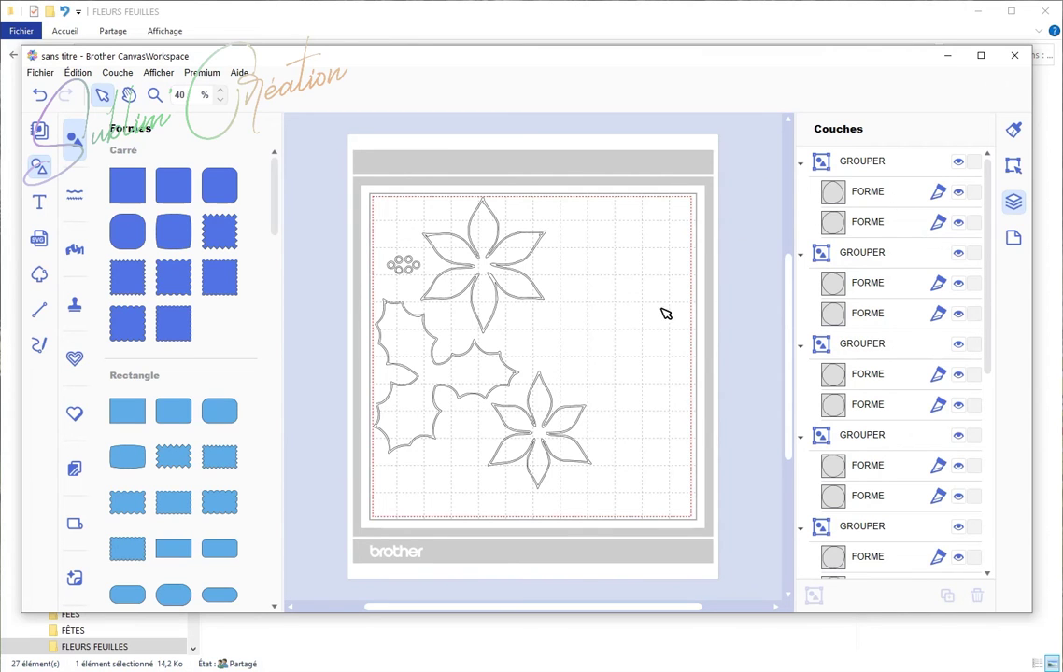
Delete the inner circle from each of the six berry groups, keeping only the outer circles
{"action": "scroll", "coordinate": [667, 313], "scroll_direction": "up", "scroll_amount": 2}
{"action": "left_click_drag", "start_coordinate": [588, 609], "coordinate": [527, 609]}
{"action": "scroll", "coordinate": [537, 449], "scroll_direction": "up", "scroll_amount": 2}
{"action": "scroll", "coordinate": [538, 452], "scroll_direction": "up", "scroll_amount": 2}
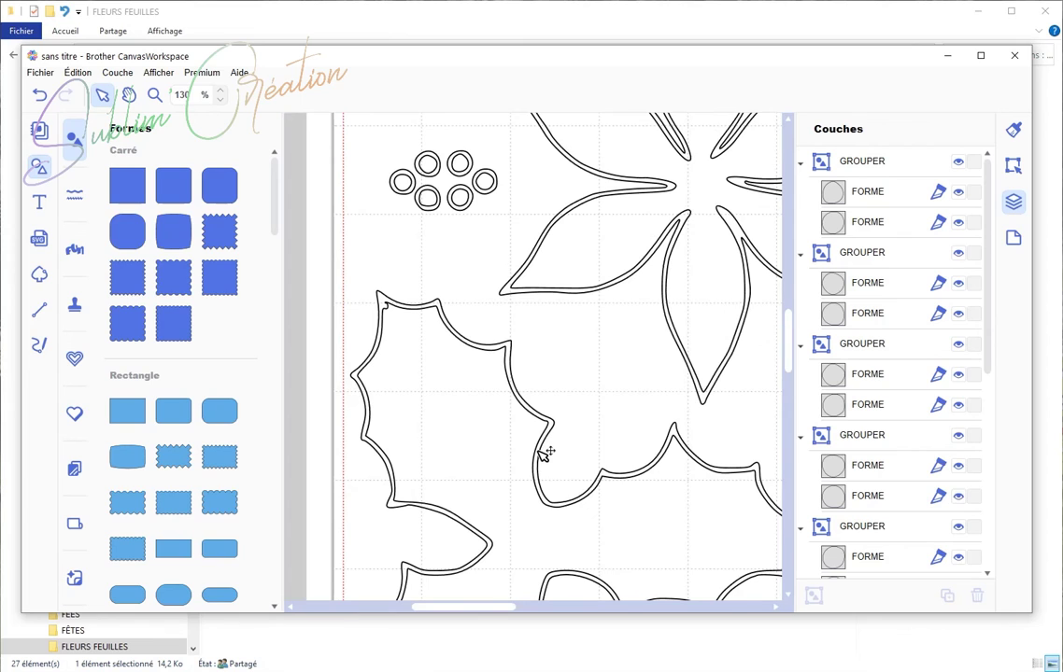
{"action": "left_click", "coordinate": [914, 193]}
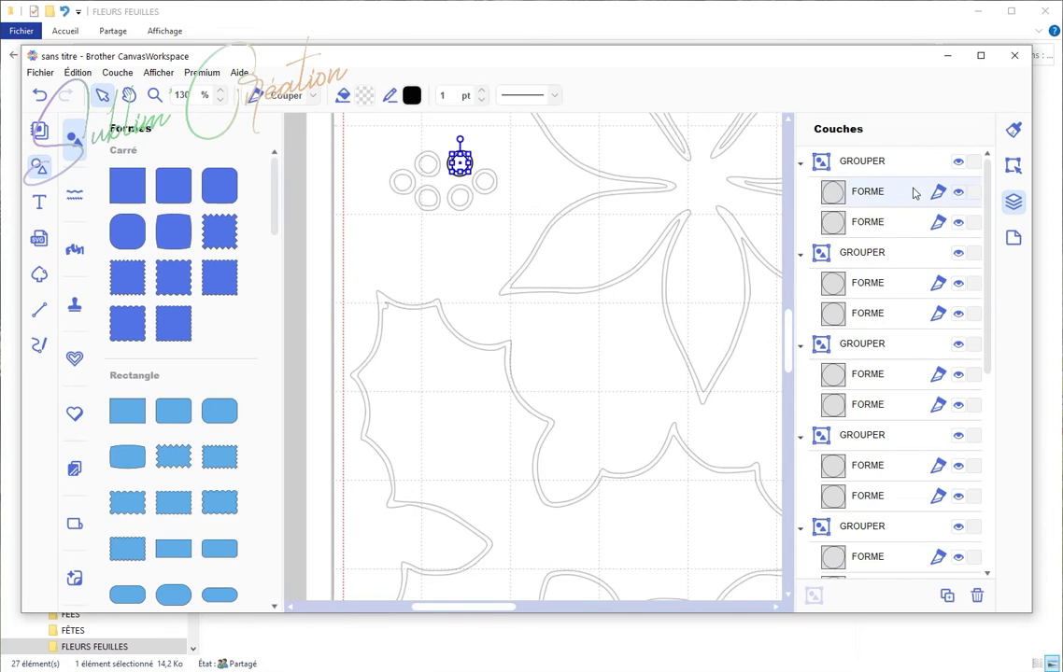
{"action": "left_click_drag", "start_coordinate": [915, 192], "coordinate": [873, 345]}
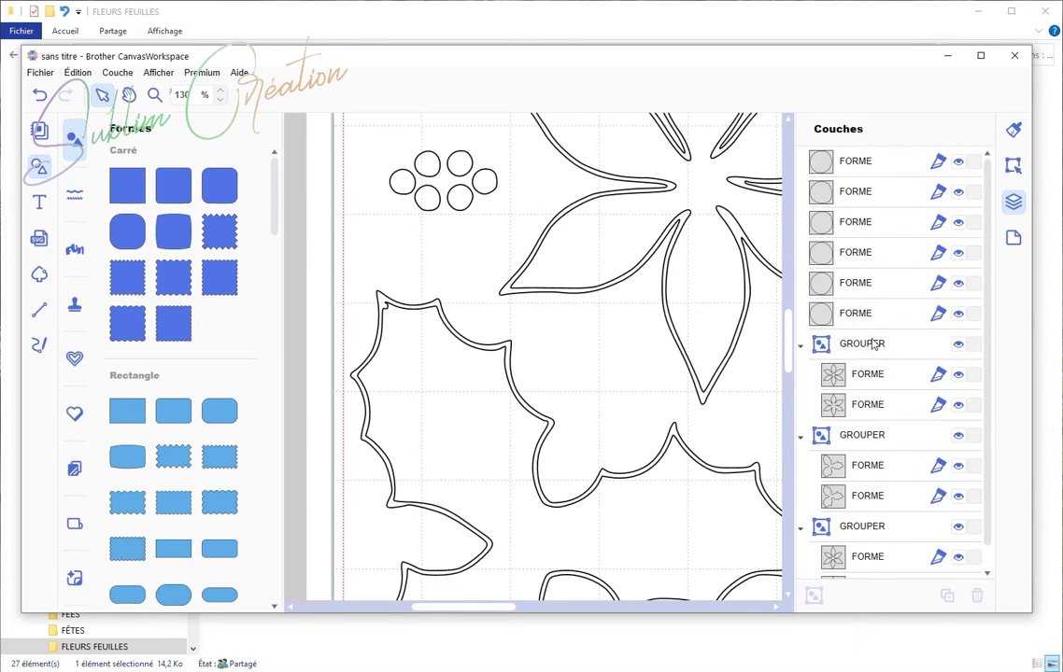
Delete the inner outline in the large upper flower's group, keeping its outer contour
{"action": "left_click", "coordinate": [878, 385]}
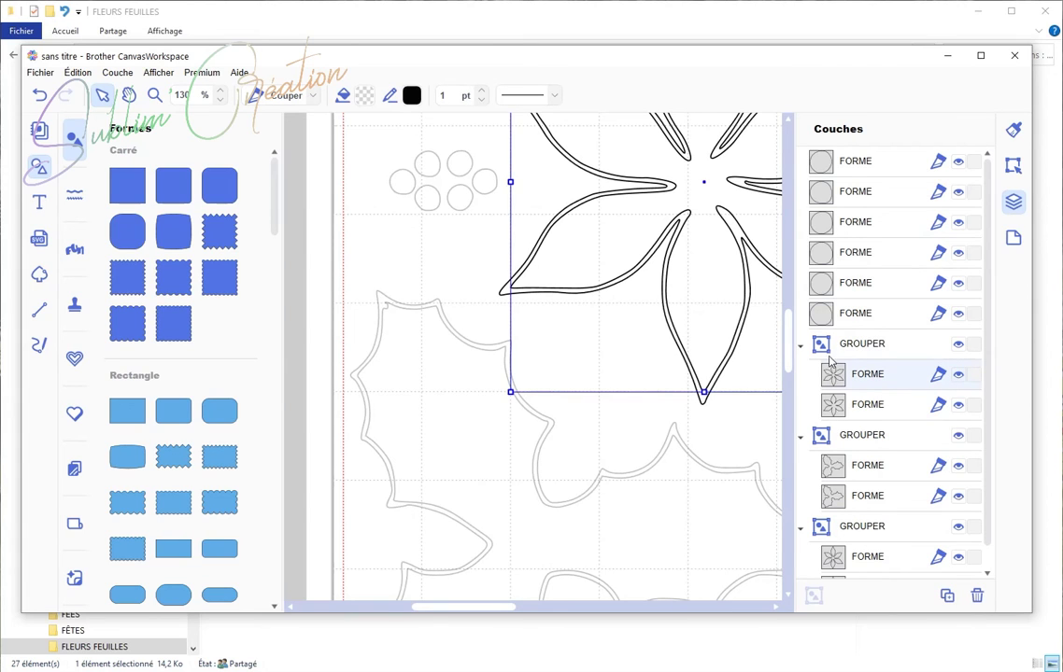
{"action": "scroll", "coordinate": [581, 338], "scroll_direction": "down", "scroll_amount": 5}
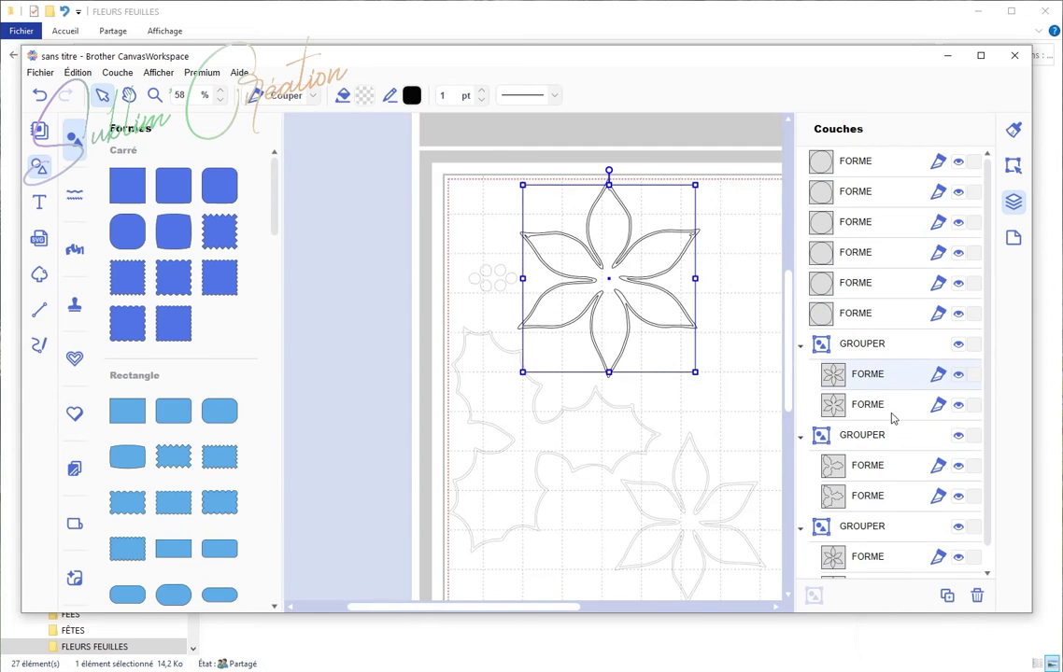
{"action": "left_click_drag", "start_coordinate": [893, 428], "coordinate": [889, 379]}
Delete the inner outlines in the holly leaves' group and the smaller lower flower's group, keeping their outer contours
{"action": "left_click", "coordinate": [897, 413]}
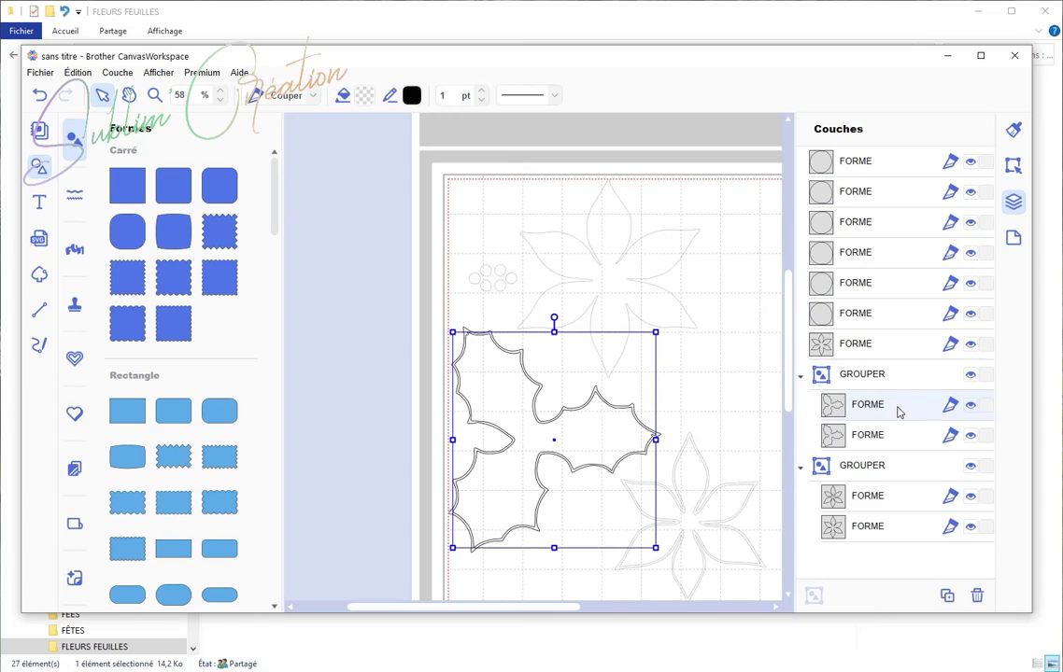
{"action": "key", "text": "Delete"}
{"action": "left_click", "coordinate": [896, 438]}
{"action": "key", "text": "Delete"}
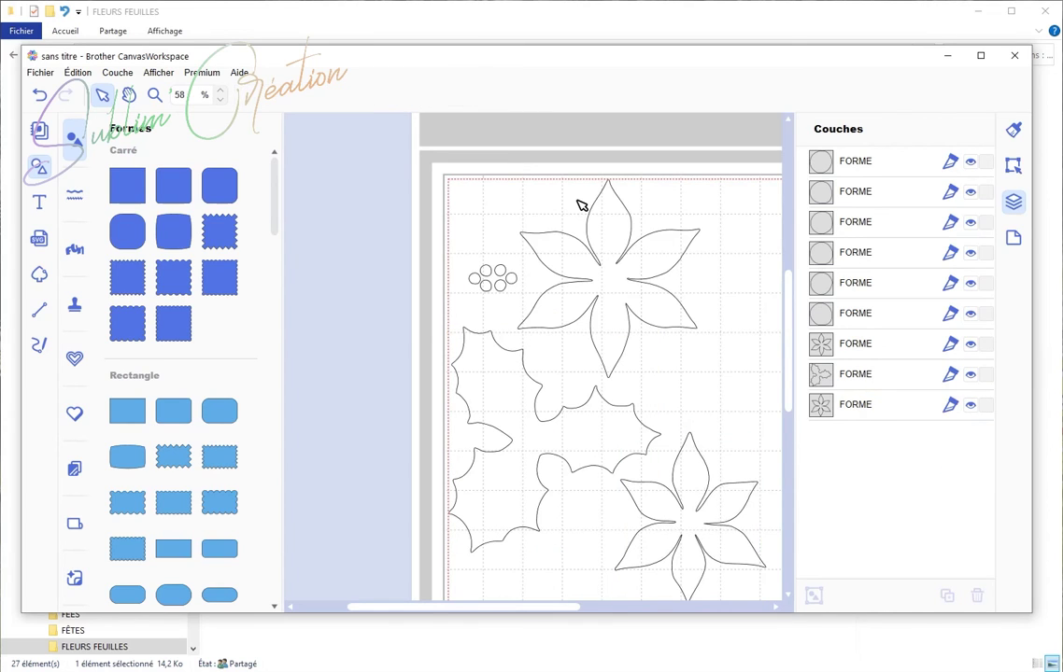
{"action": "scroll", "coordinate": [579, 204], "scroll_direction": "down", "scroll_amount": 3}
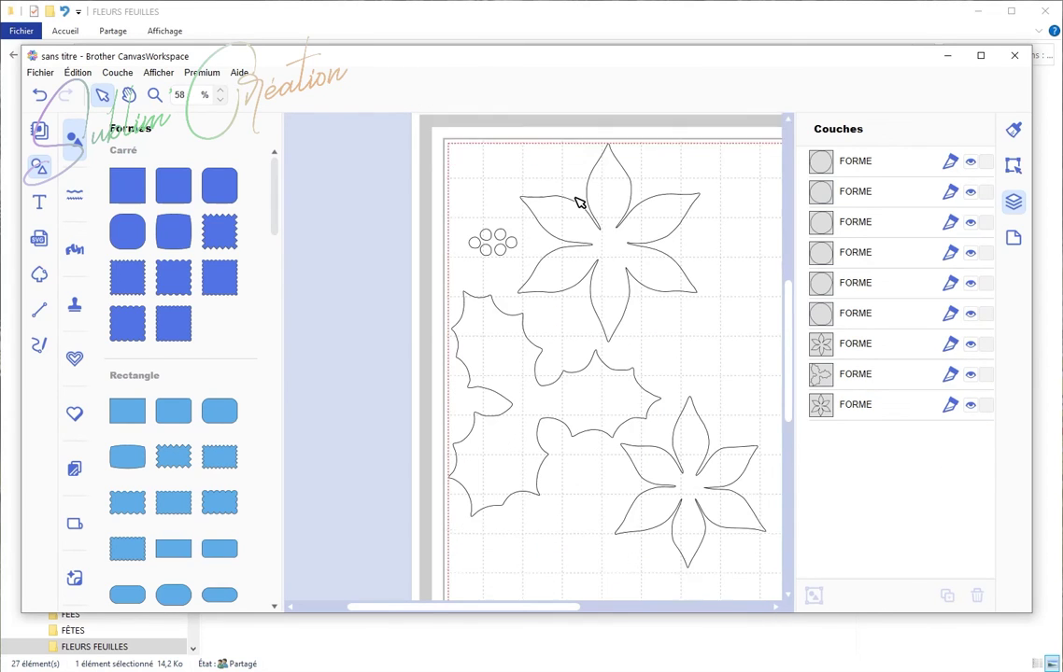
{"action": "left_click_drag", "start_coordinate": [545, 613], "coordinate": [574, 627]}
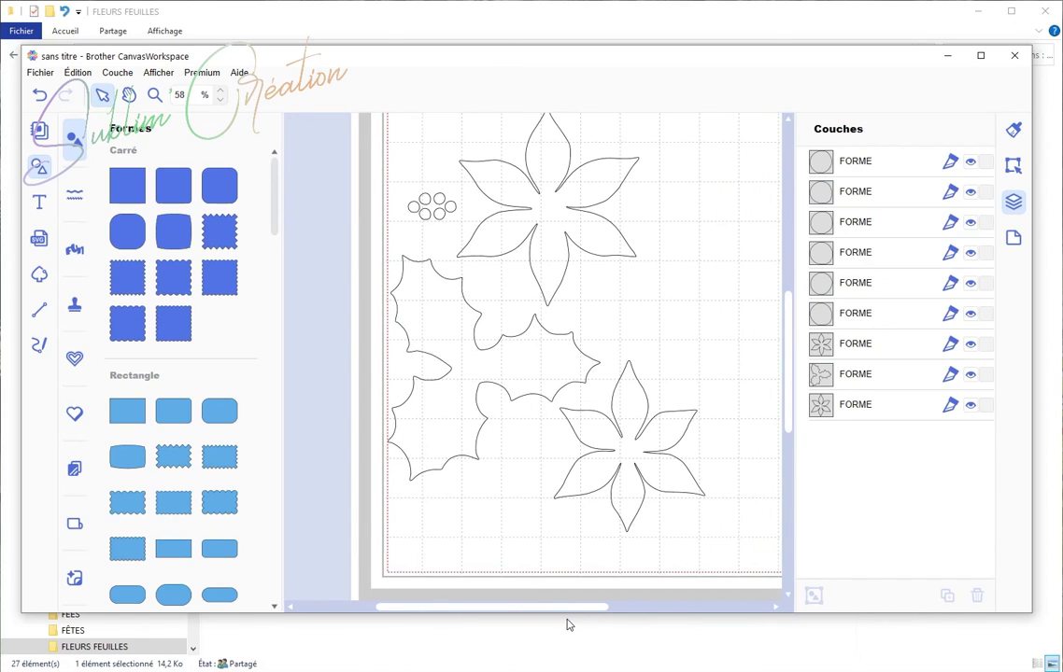